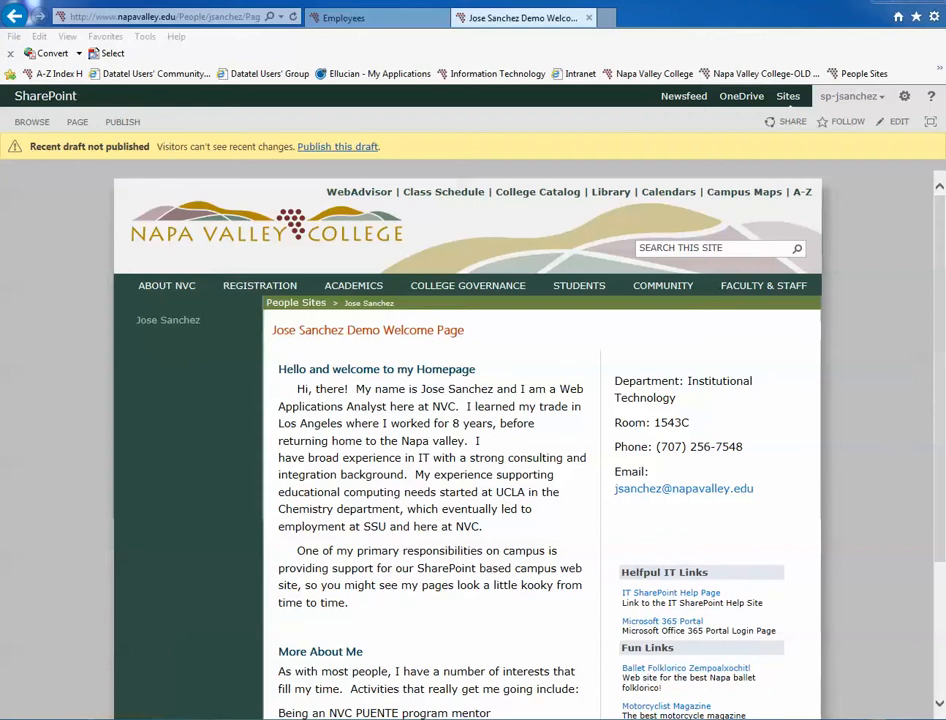
# Copy the napa valley sign picture from the desktop into the Files to Upload folder.
pyautogui.moveTo(5, 400); pyautogui.dragTo(196, 383)
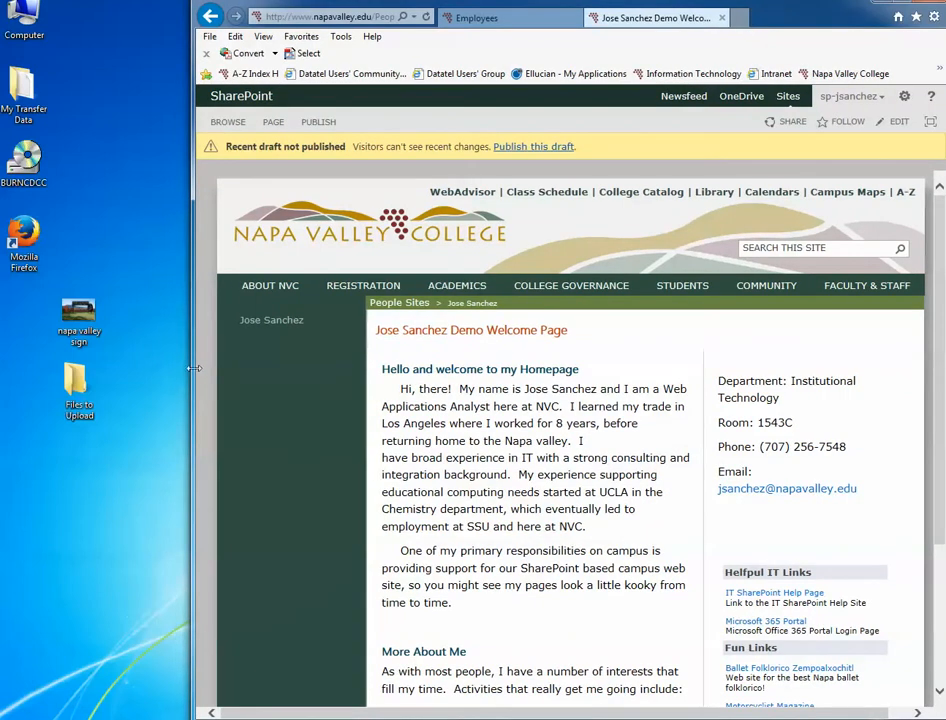
pyautogui.click(79, 314)
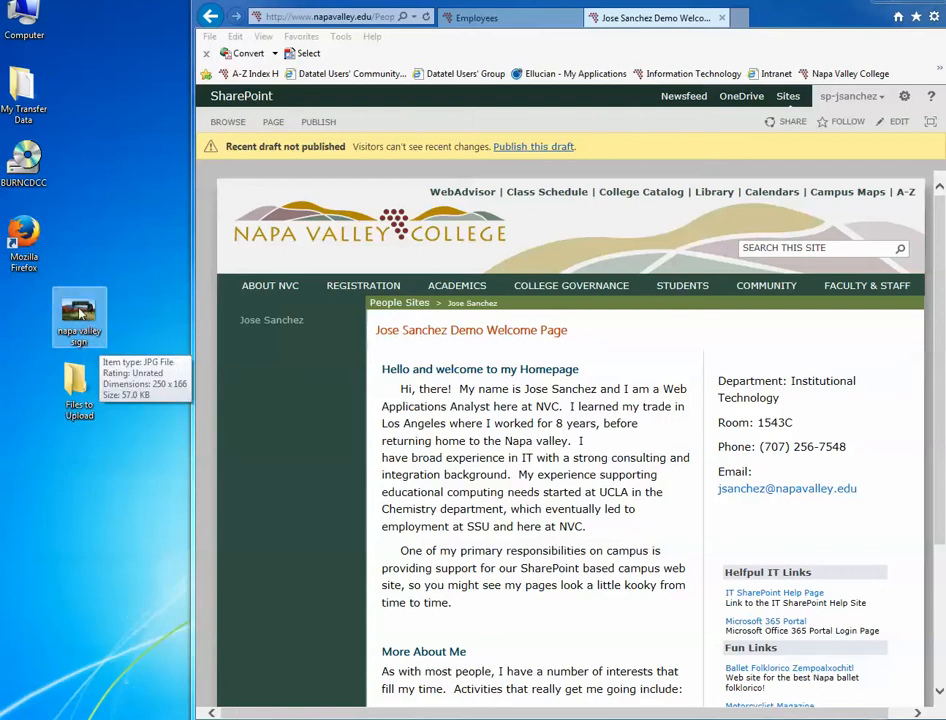
pyautogui.rightClick(80, 313)
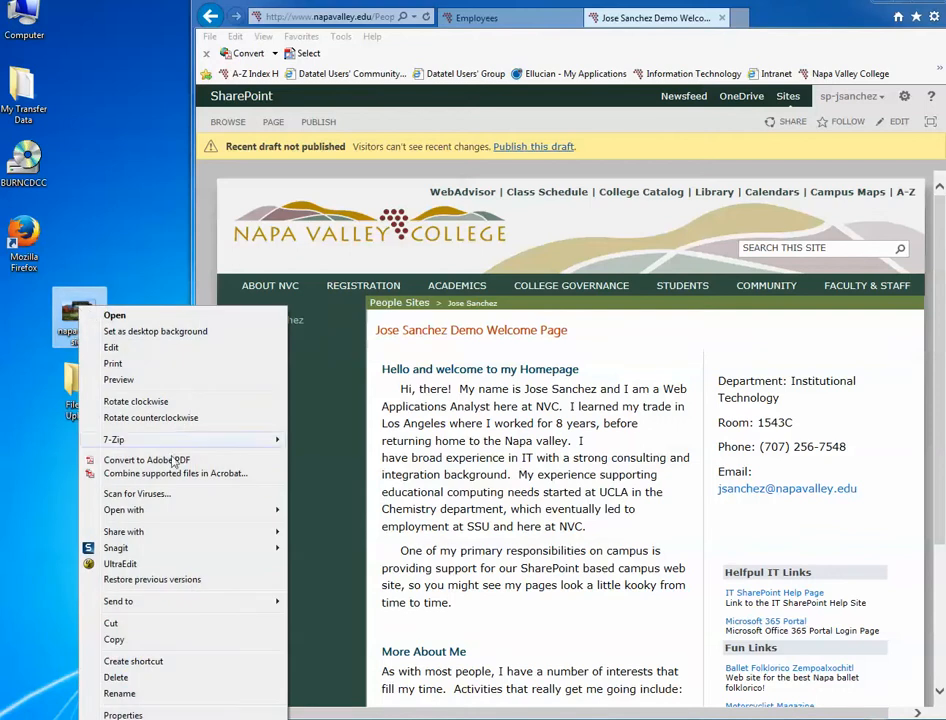
pyautogui.click(137, 642)
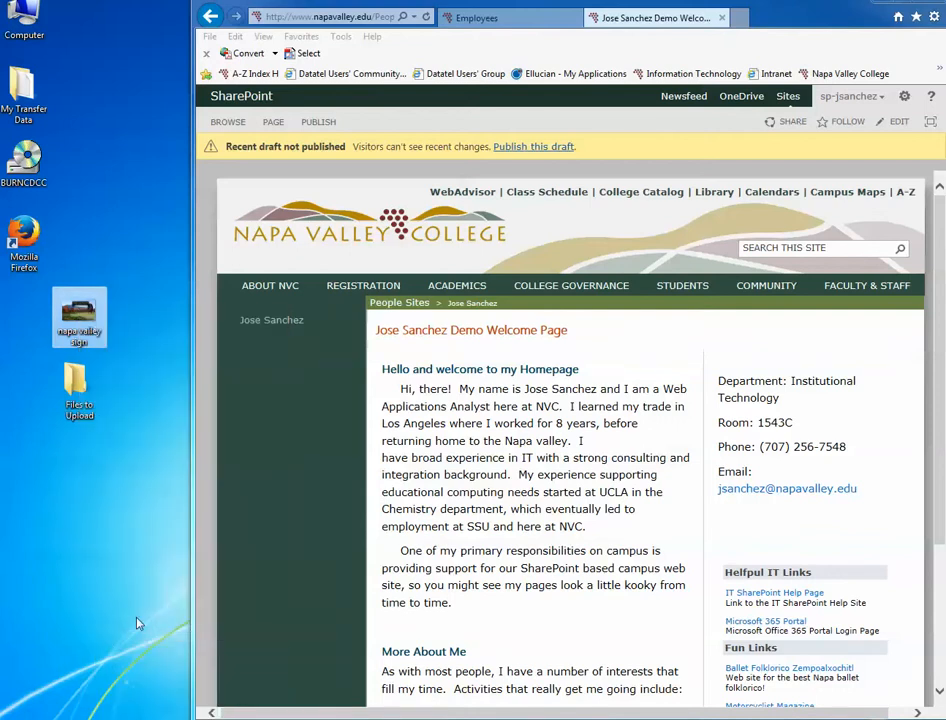
pyautogui.doubleClick(78, 385)
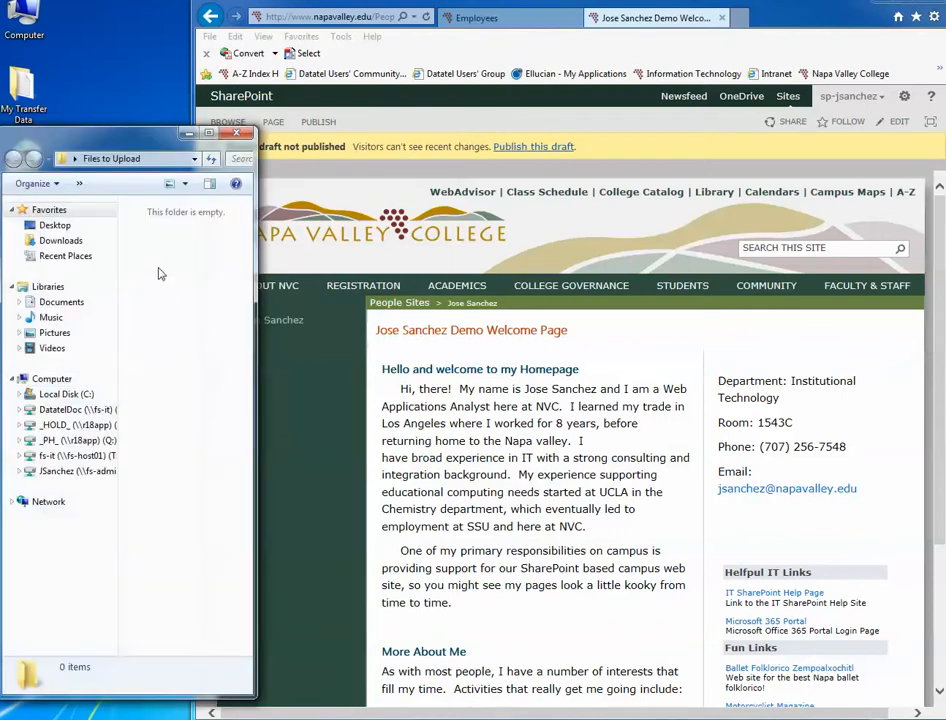
pyautogui.rightClick(168, 269)
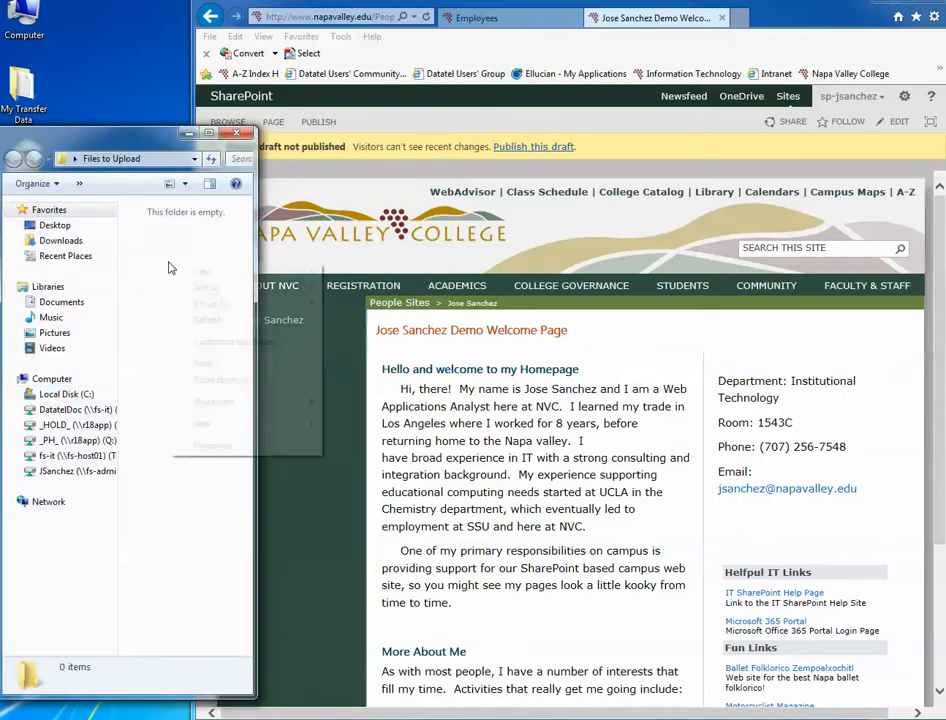
pyautogui.click(219, 371)
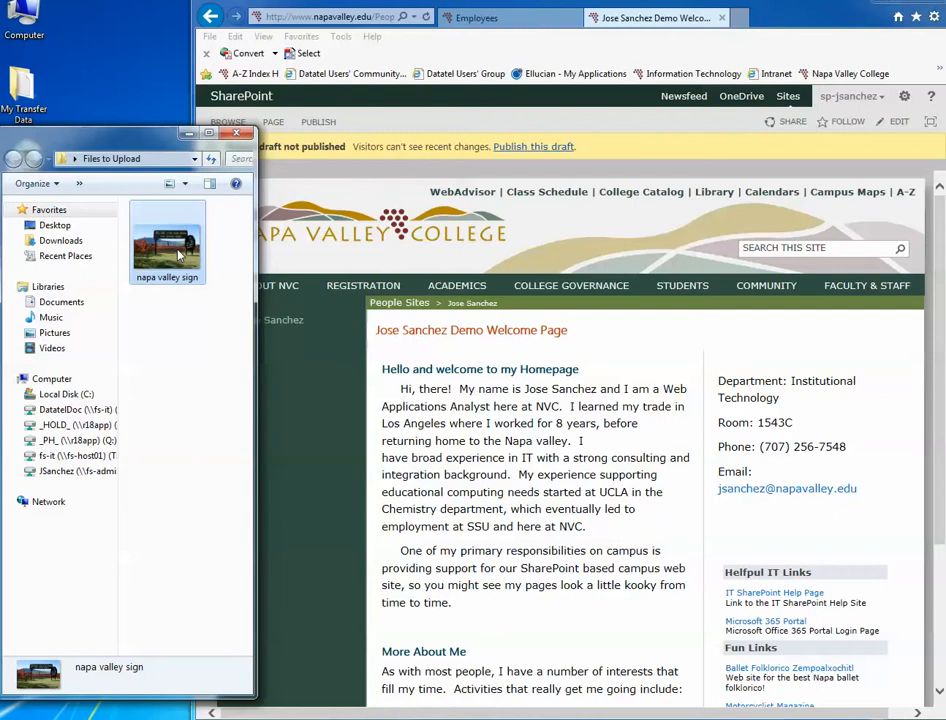
# Rename the copied picture in the Files to Upload folder as napasign.
pyautogui.click(158, 343)
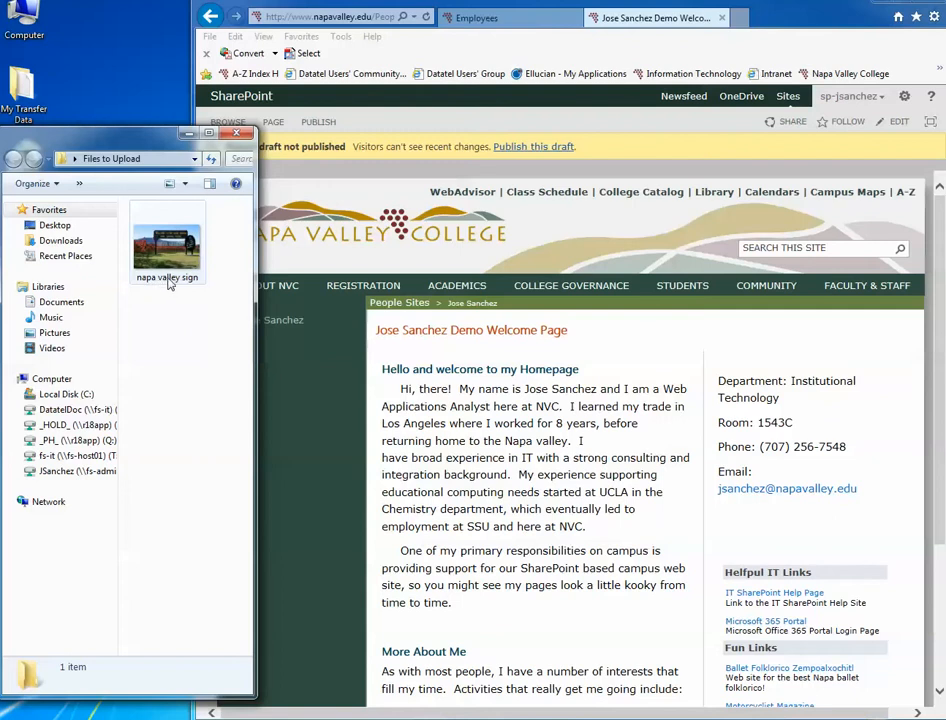
pyautogui.click(170, 284)
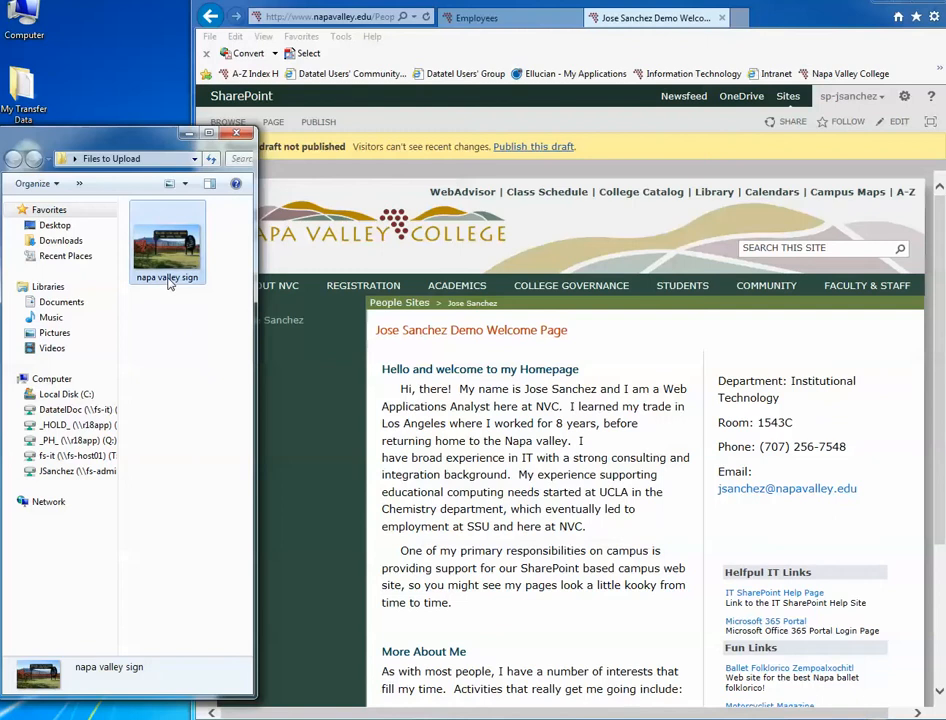
pyautogui.click(169, 281)
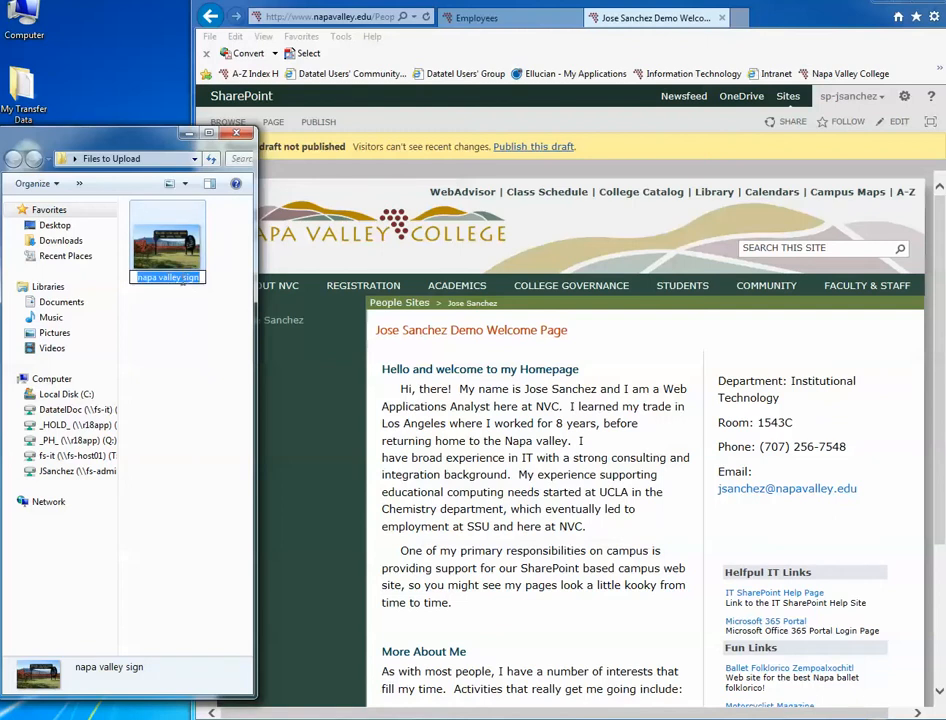
pyautogui.write('napasign')
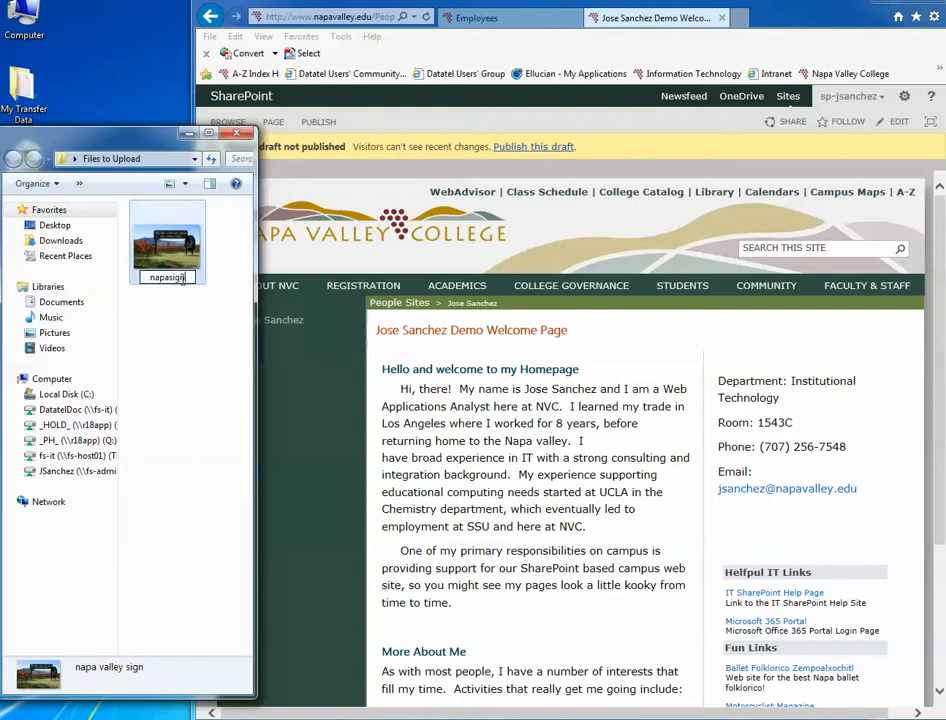
pyautogui.click(154, 344)
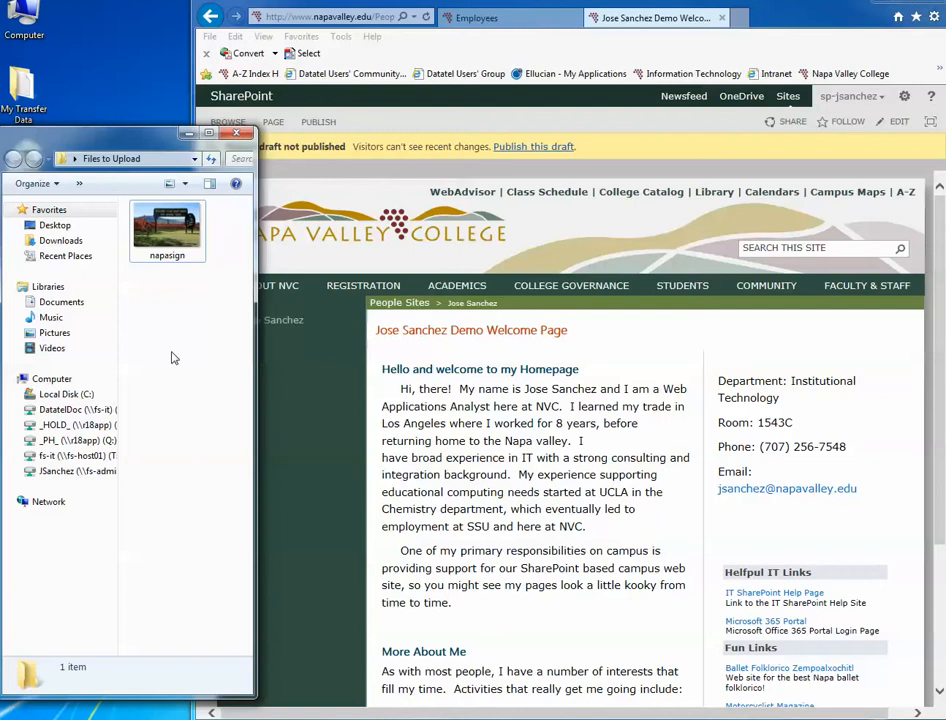
# Switch to the SharePoint site in the browser and open its Images library from the site contents.
pyautogui.click(428, 404)
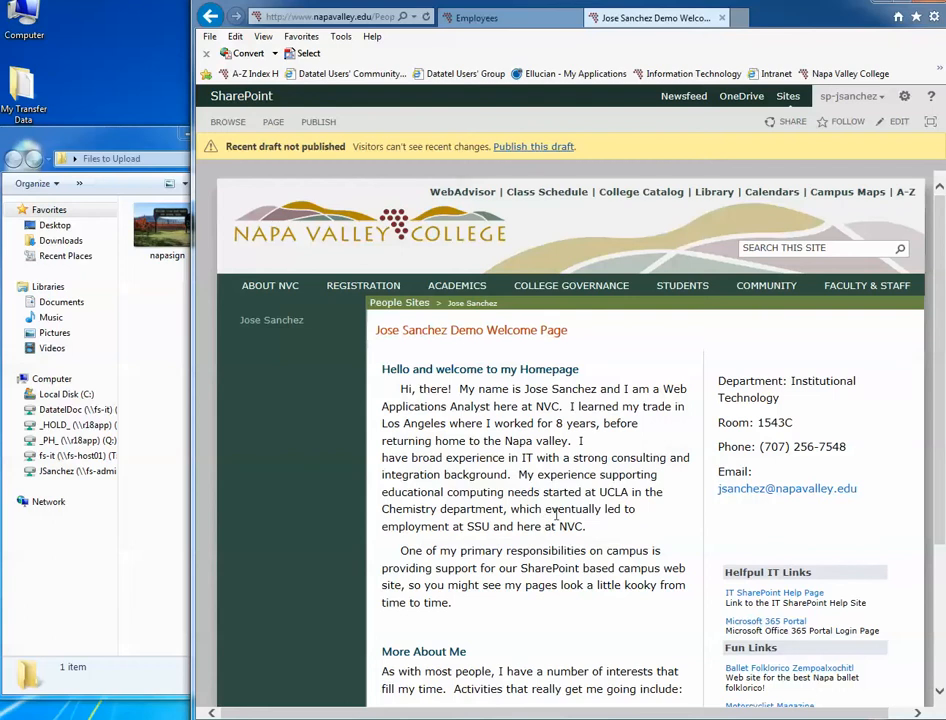
pyautogui.click(903, 98)
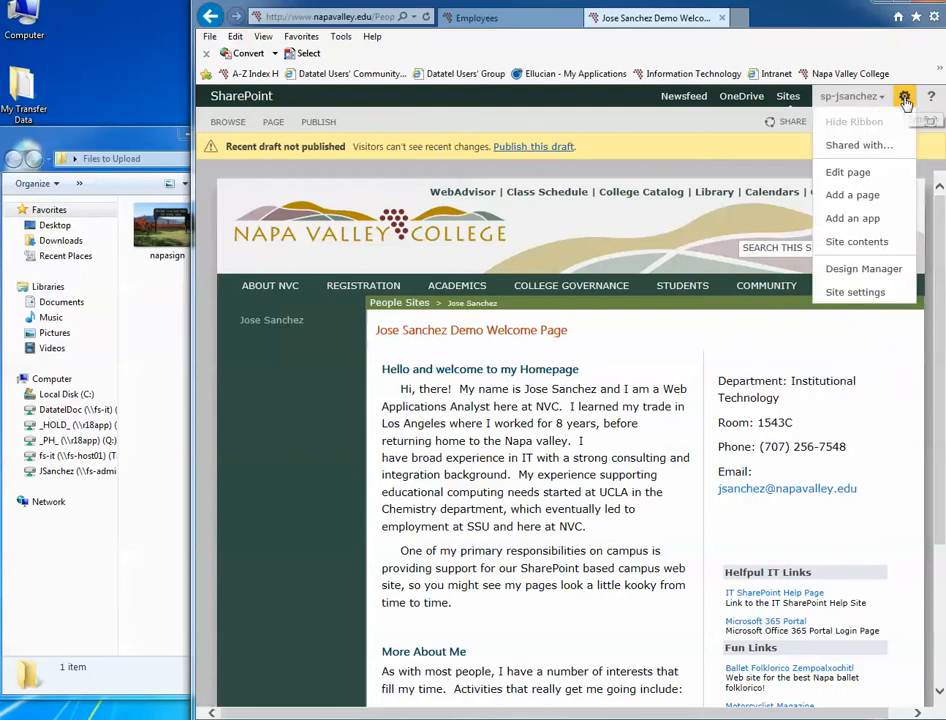
pyautogui.click(870, 241)
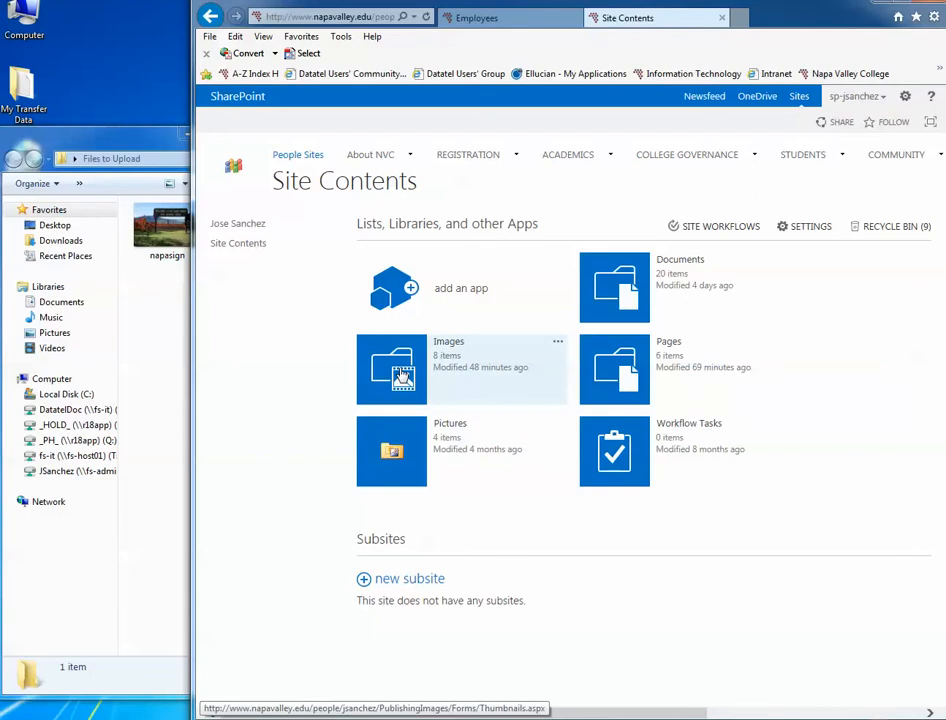
pyautogui.click(401, 375)
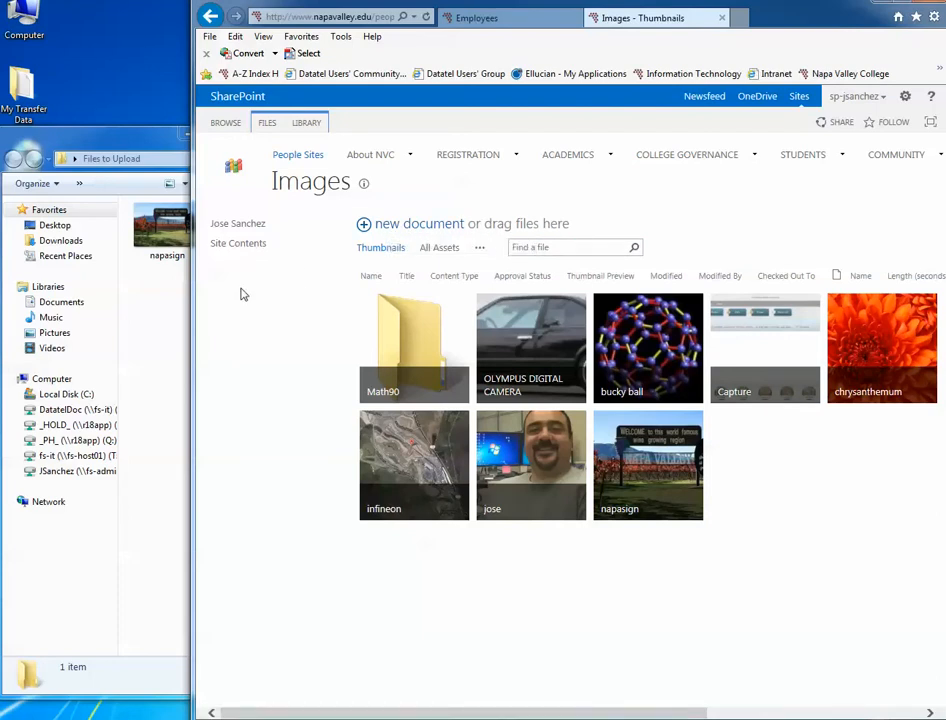
# Upload napasign from the Files to Upload folder to the Images library, replacing the file of the same name.
pyautogui.click(155, 352)
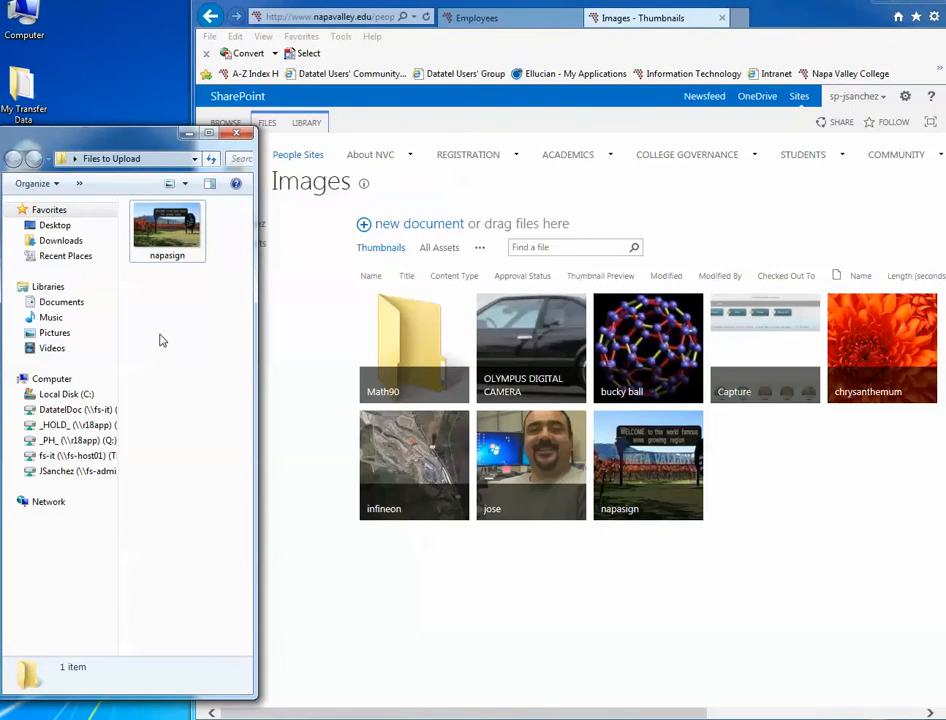
pyautogui.click(176, 232)
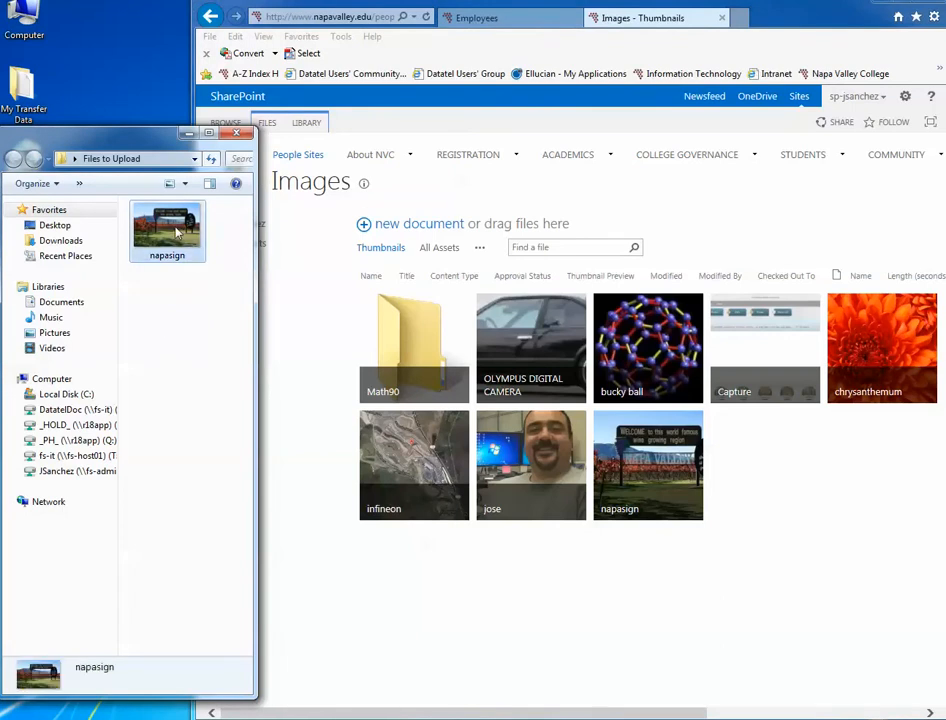
pyautogui.moveTo(176, 232); pyautogui.dragTo(624, 338)
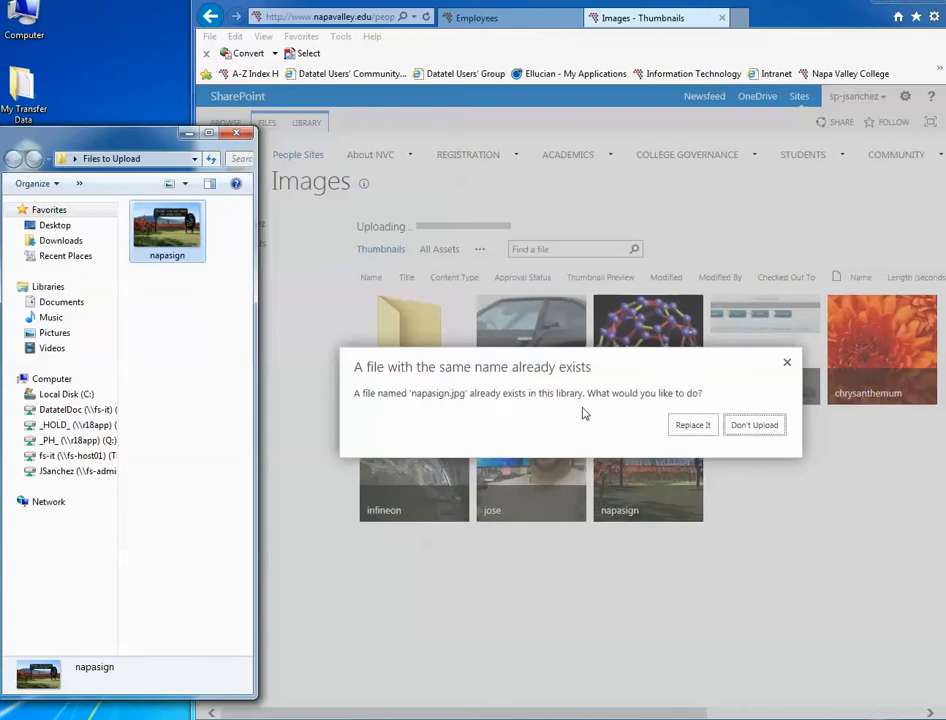
pyautogui.click(693, 425)
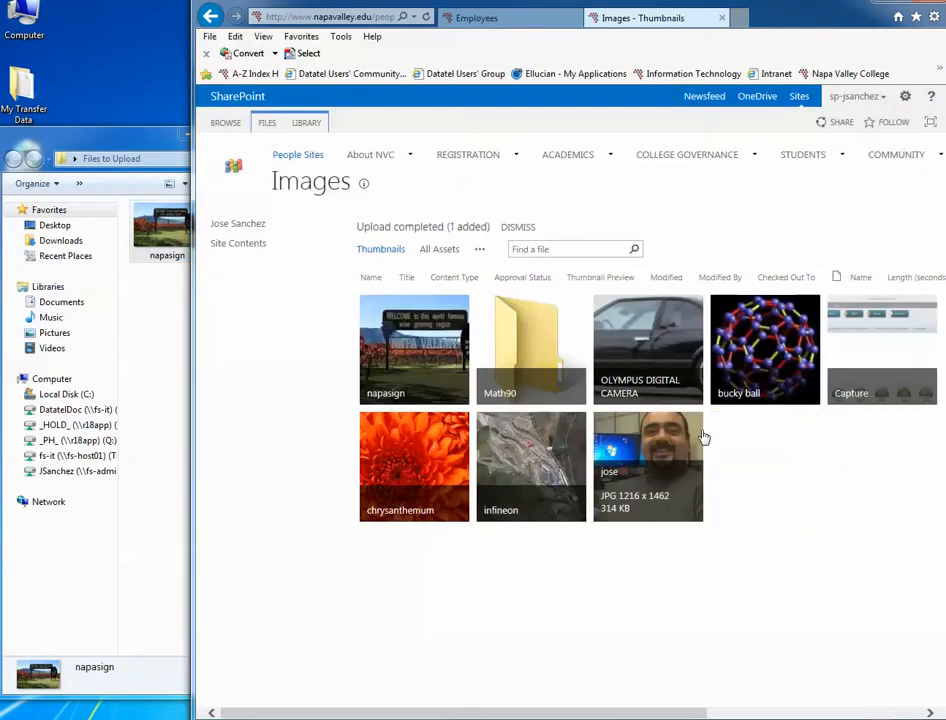
# Delete napasign.jpg from the Images library and upload it again from the Files to Upload folder.
pyautogui.click(455, 396)
pyautogui.click(615, 436)
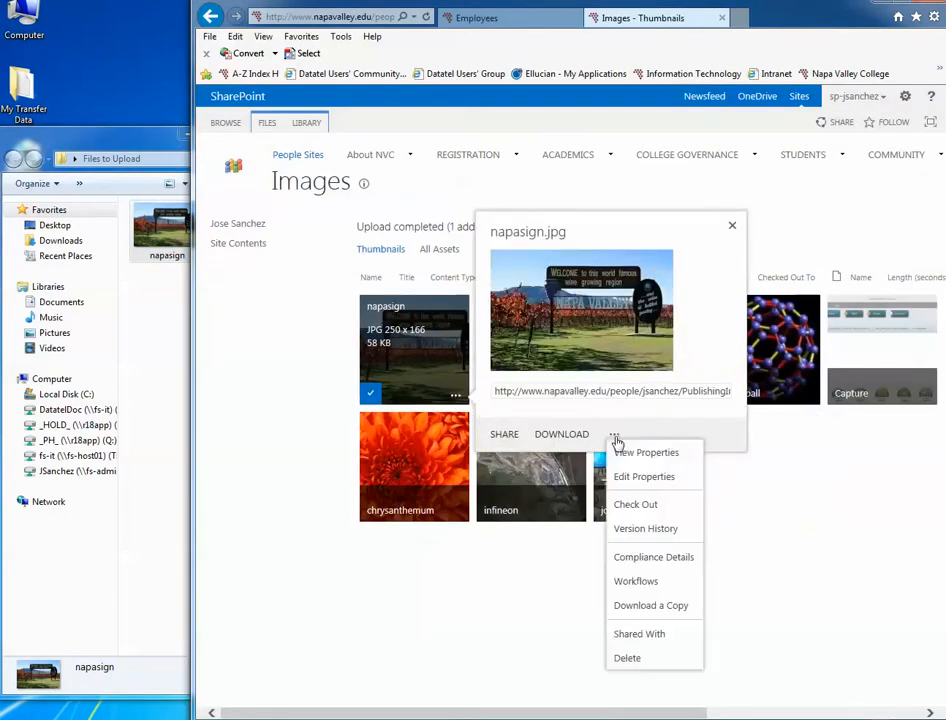
pyautogui.click(624, 660)
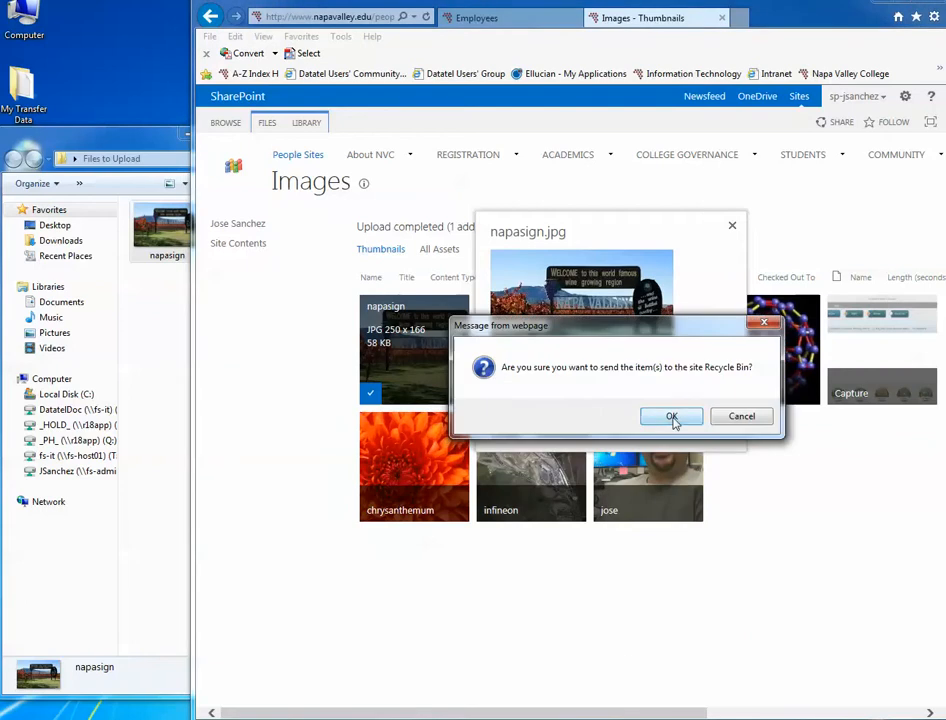
pyautogui.click(669, 413)
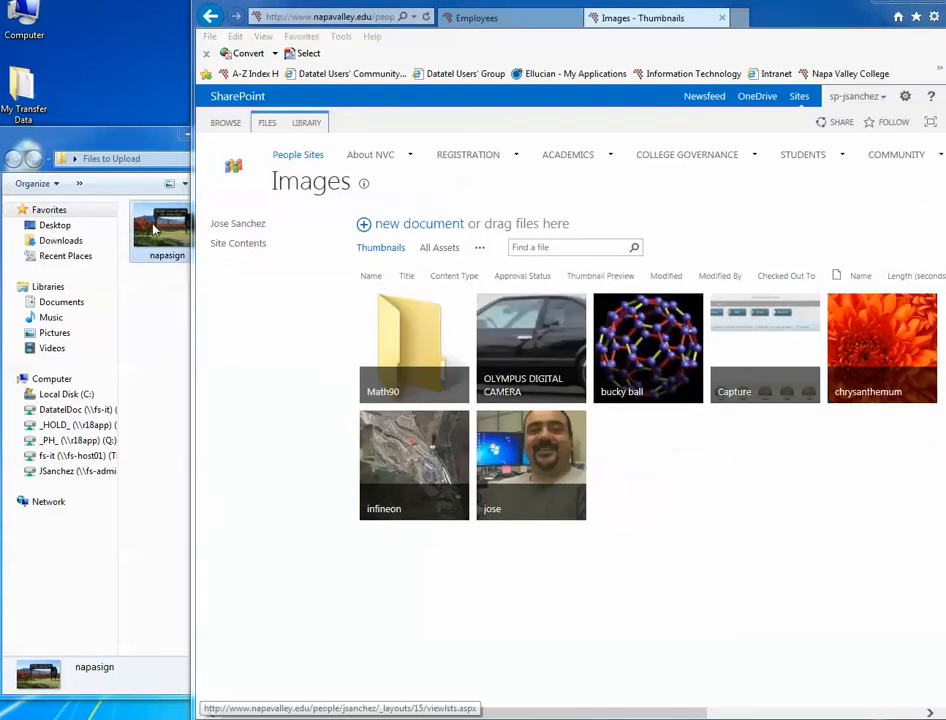
pyautogui.moveTo(162, 228); pyautogui.dragTo(488, 296)
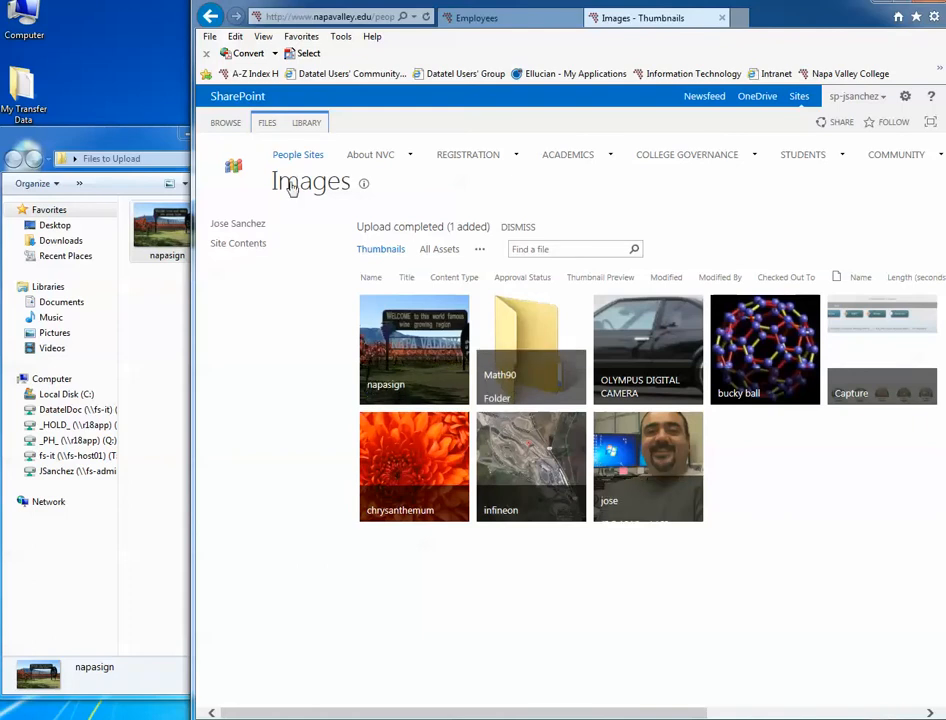
# Return to the site's welcome page and open it for editing.
pyautogui.click(234, 167)
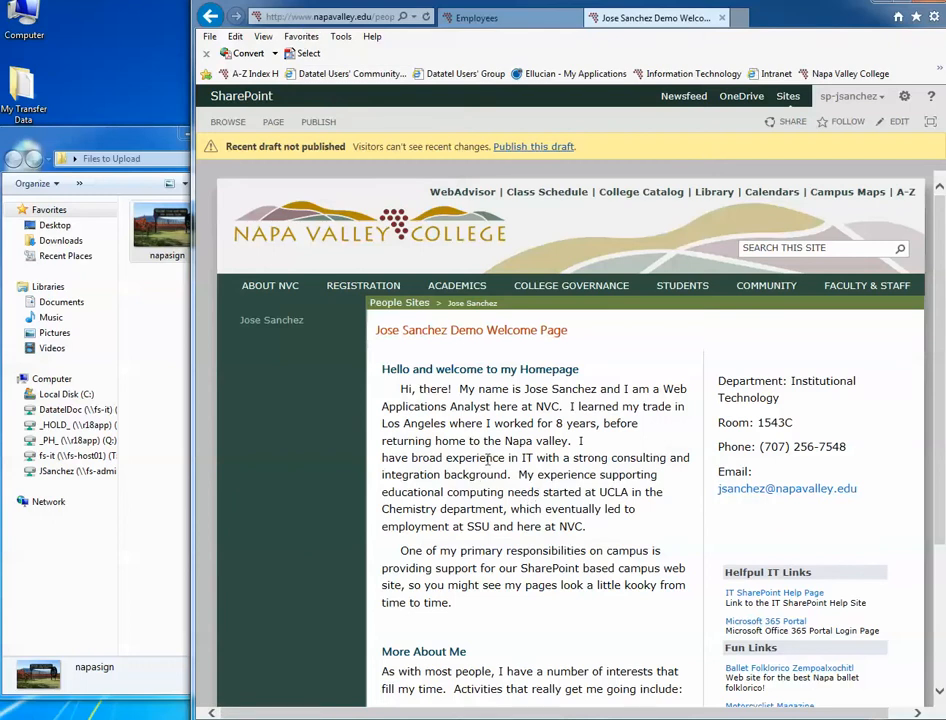
pyautogui.click(904, 97)
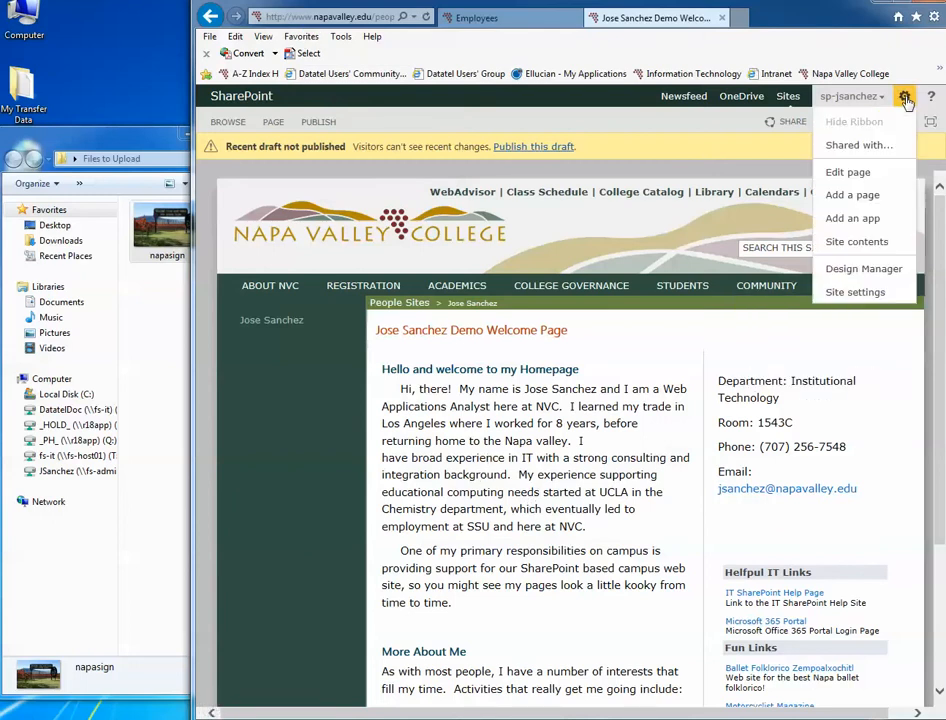
pyautogui.click(852, 174)
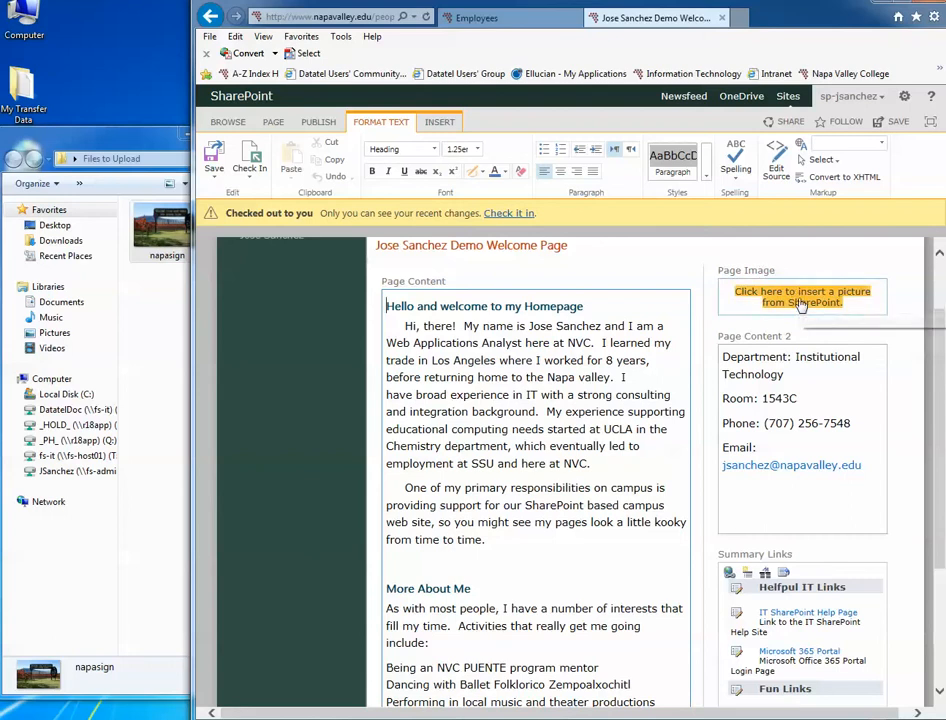
# Insert napasign.jpg from the Images library as the Page Image at full size rendition.
pyautogui.click(800, 304)
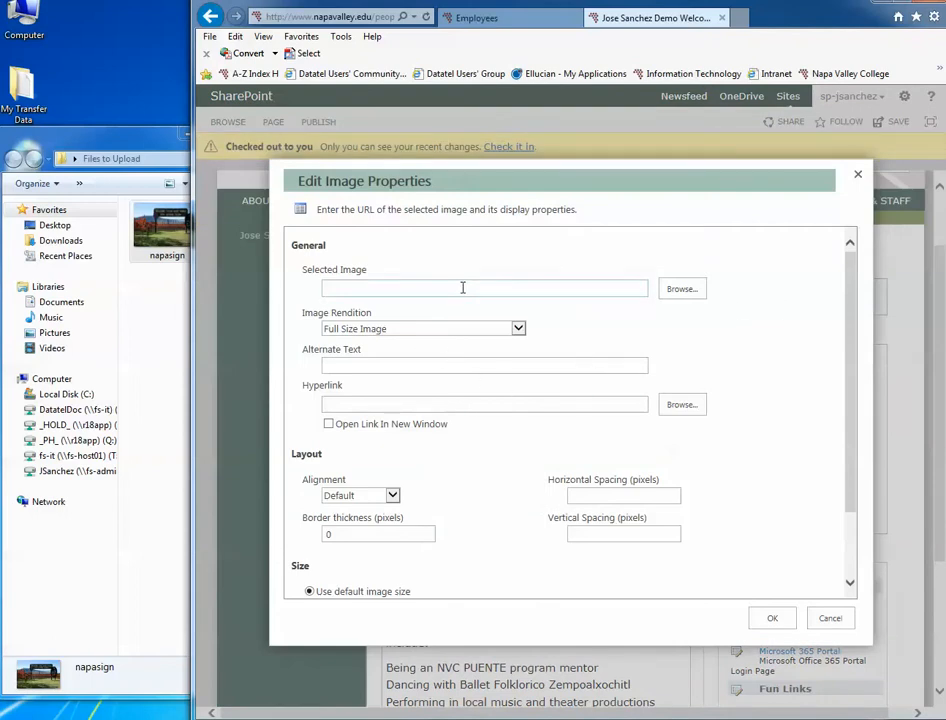
pyautogui.click(683, 289)
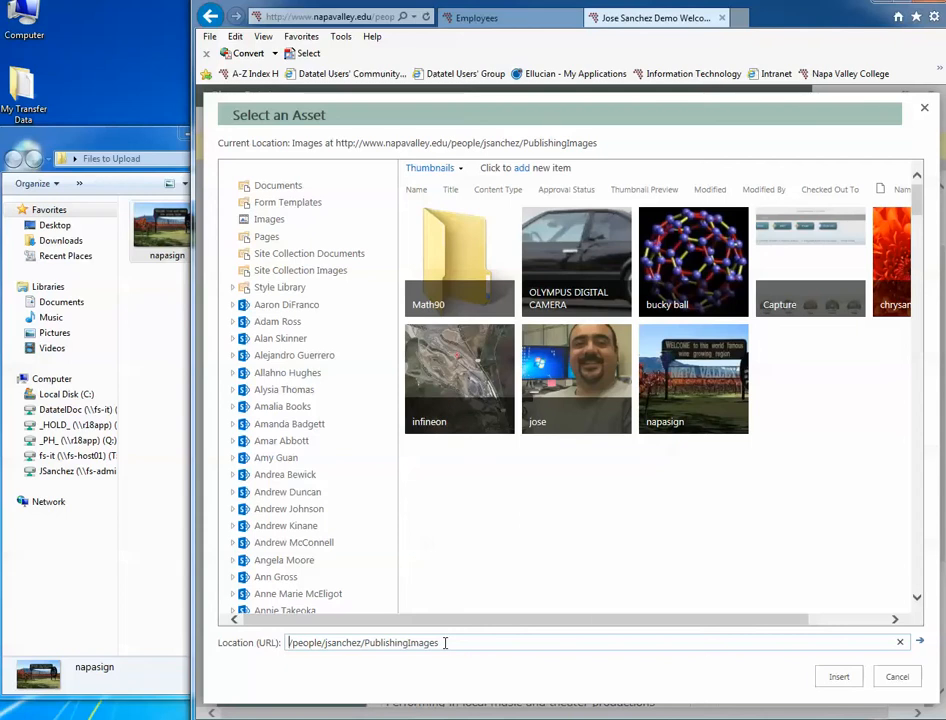
pyautogui.click(700, 378)
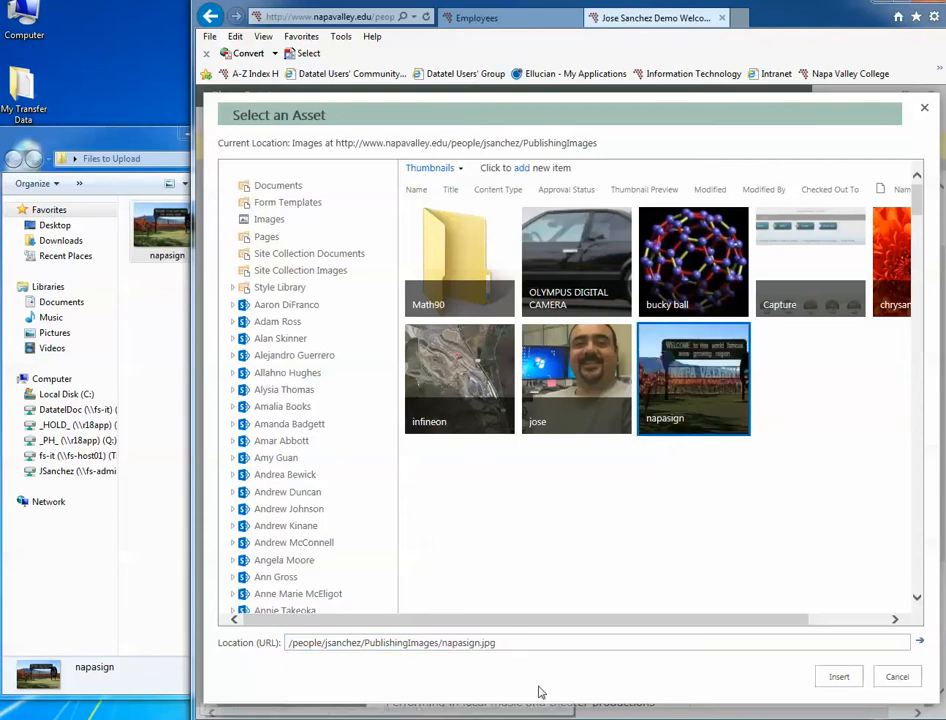
pyautogui.moveTo(437, 643); pyautogui.dragTo(509, 648)
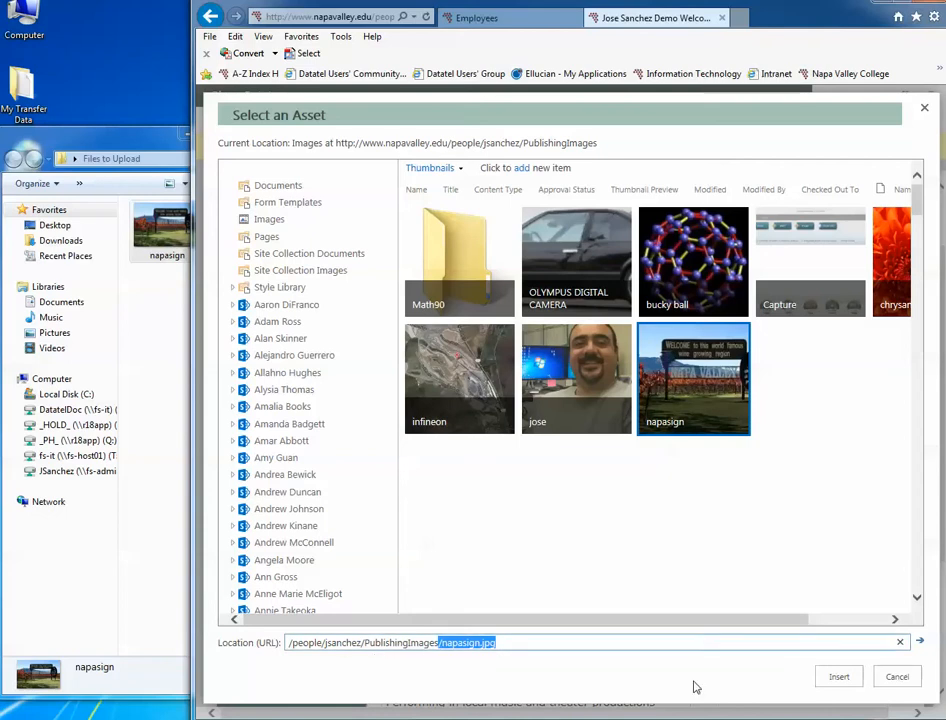
pyautogui.click(839, 679)
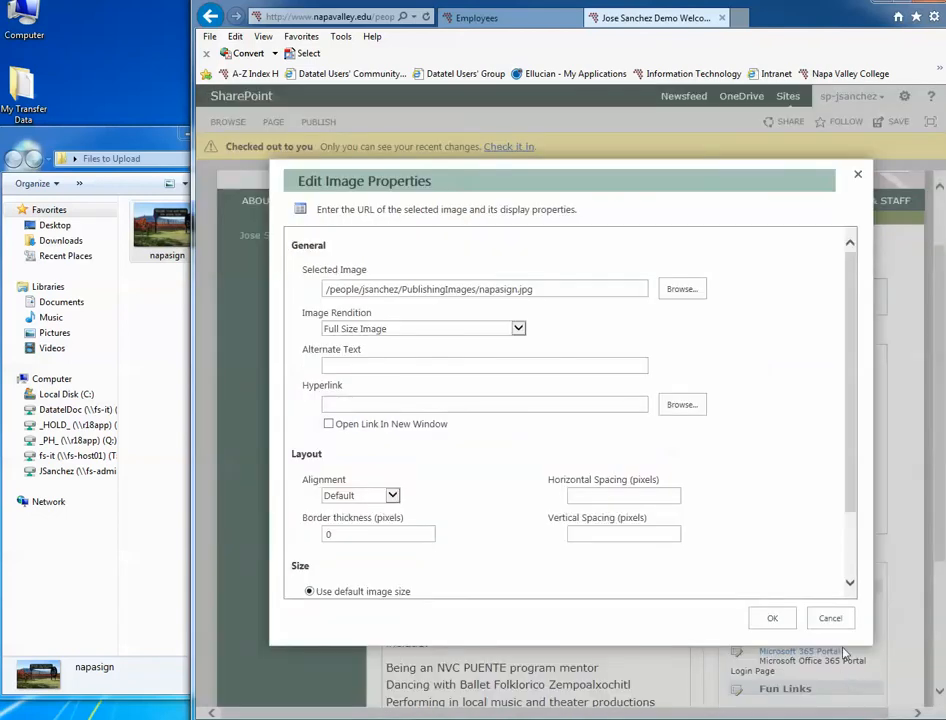
pyautogui.click(773, 619)
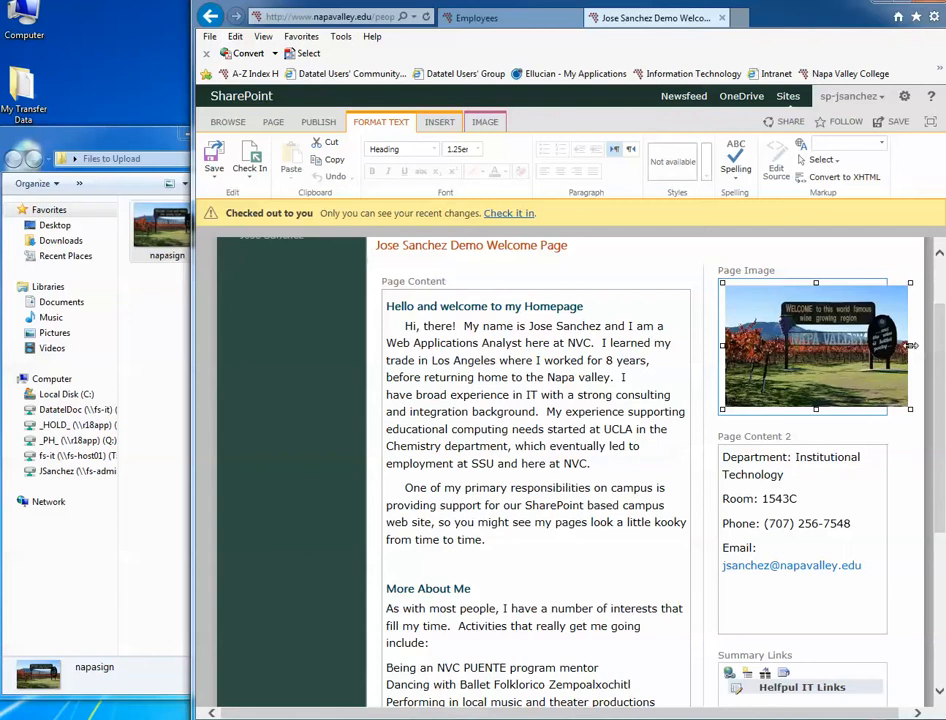
# Shrink the inserted sign picture proportionally so it fits the width of the Page Image box.
pyautogui.moveTo(912, 345); pyautogui.dragTo(886, 340)
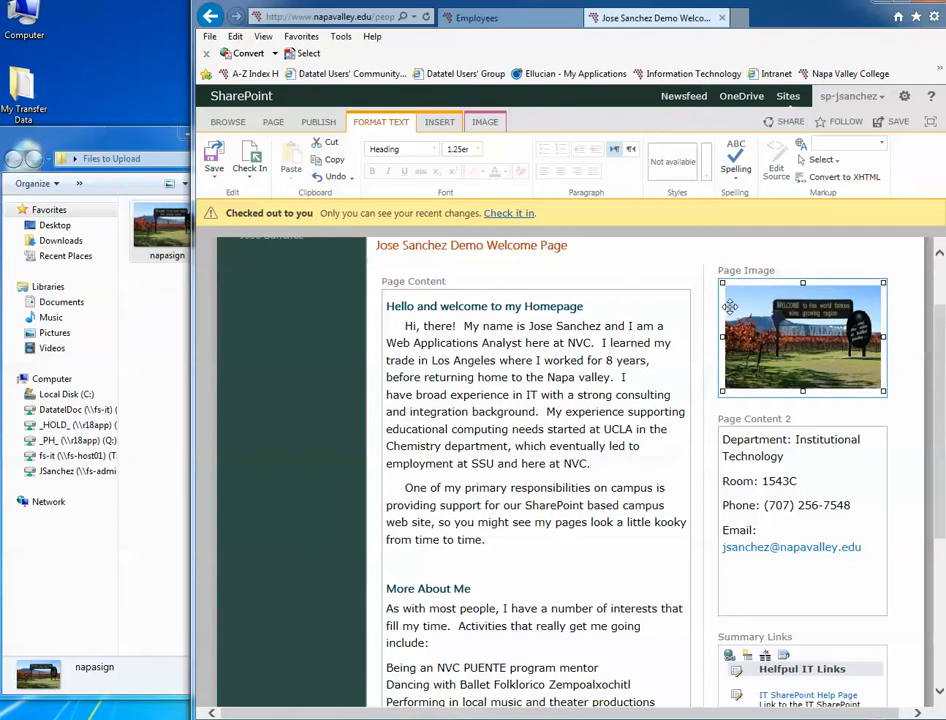
pyautogui.click(631, 445)
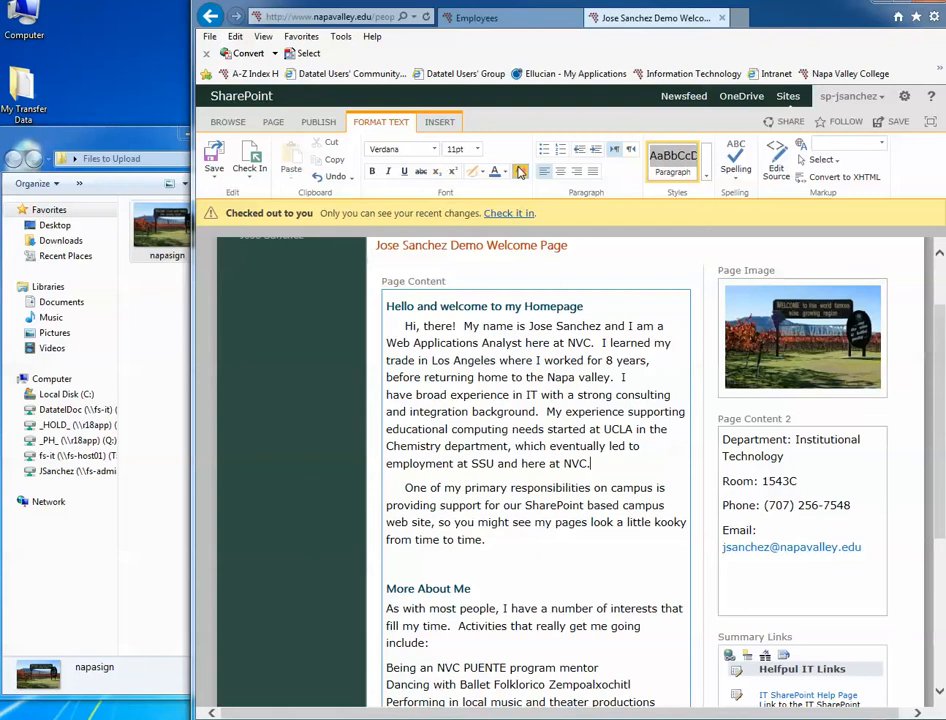
# Insert napasign.jpg from the SharePoint Images library below the first paragraph of the Page Content.
pyautogui.click(437, 123)
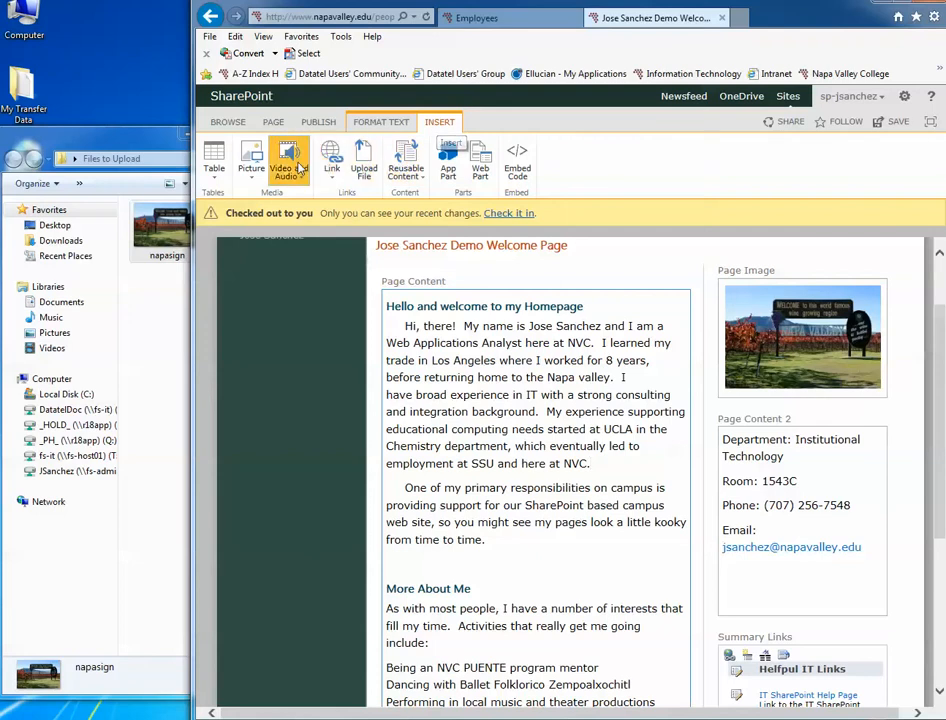
pyautogui.click(251, 171)
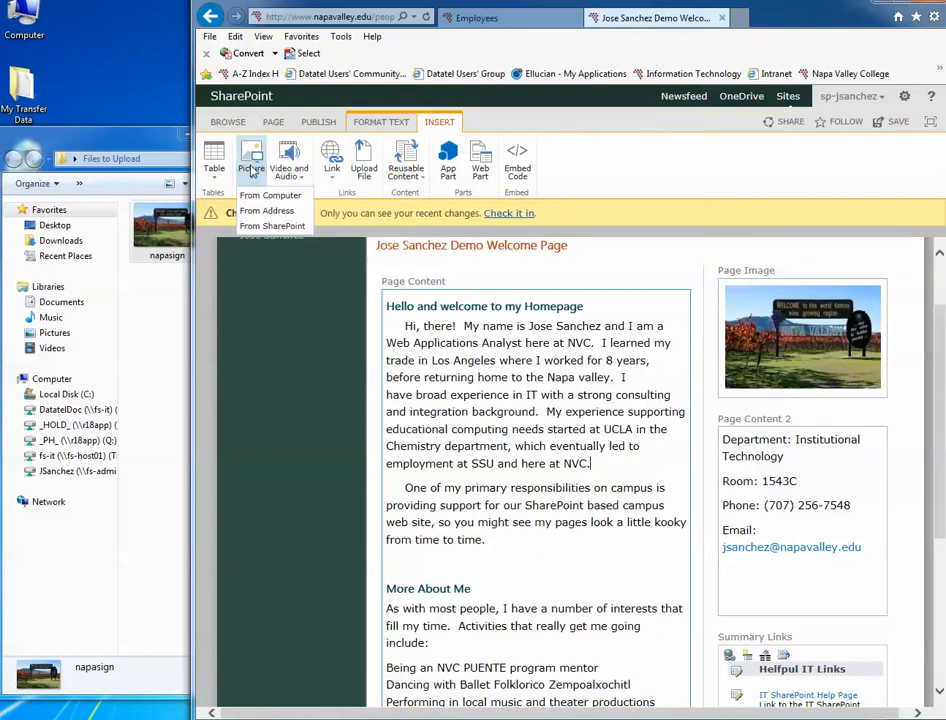
pyautogui.click(275, 228)
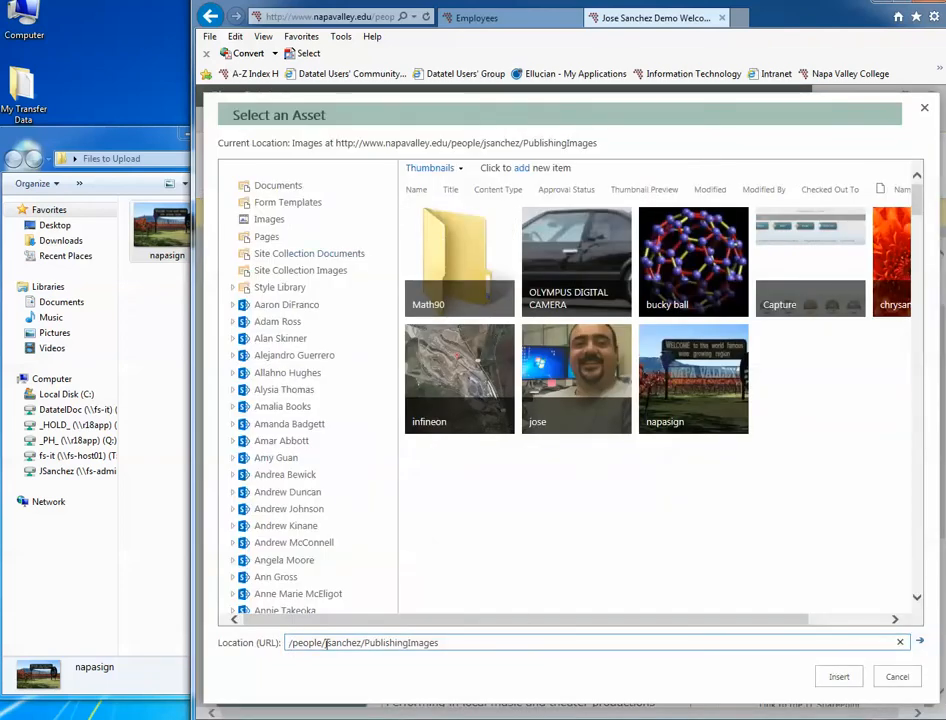
pyautogui.click(705, 380)
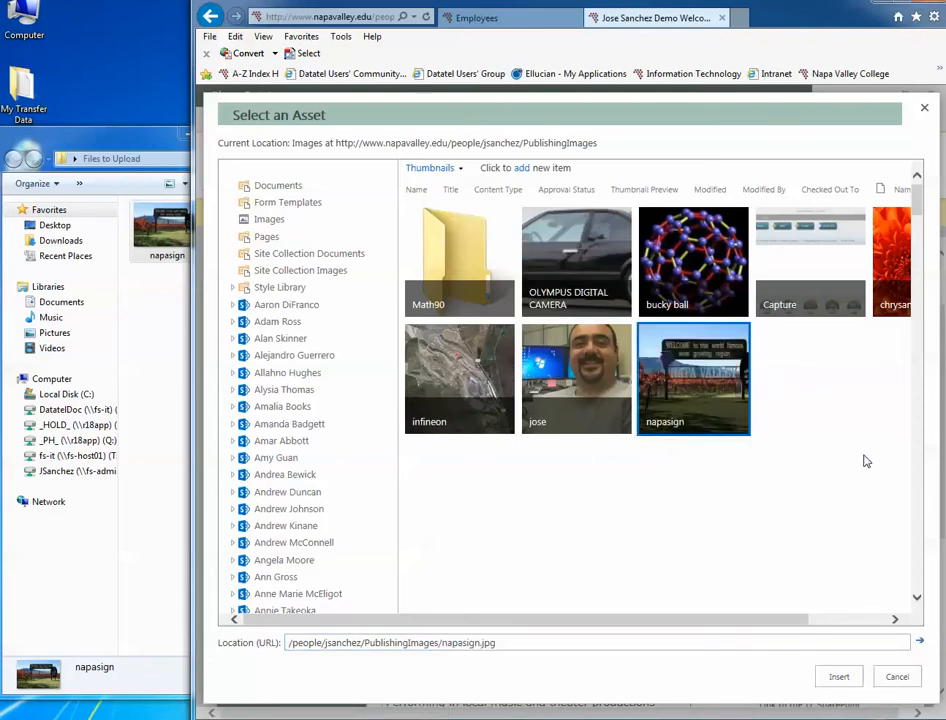
pyautogui.moveTo(510, 642); pyautogui.dragTo(365, 643)
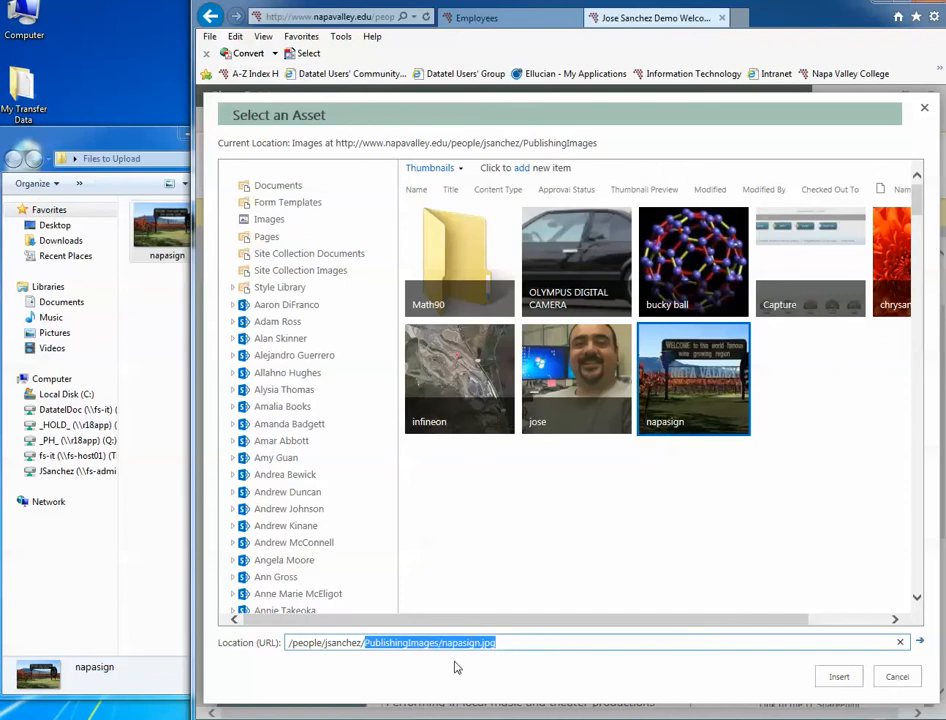
pyautogui.click(838, 678)
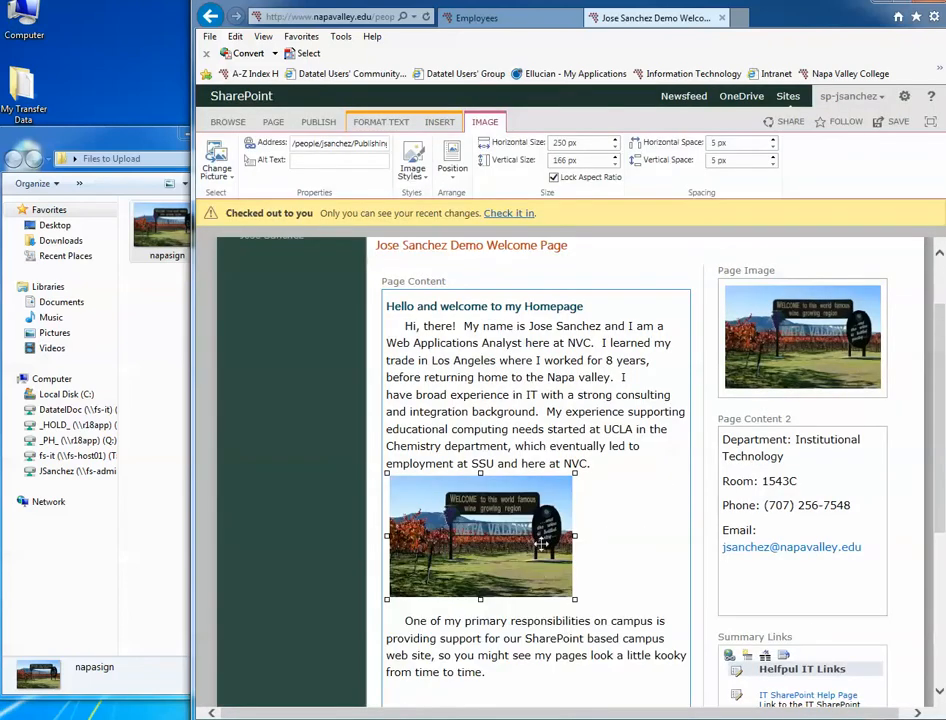
pyautogui.click(645, 534)
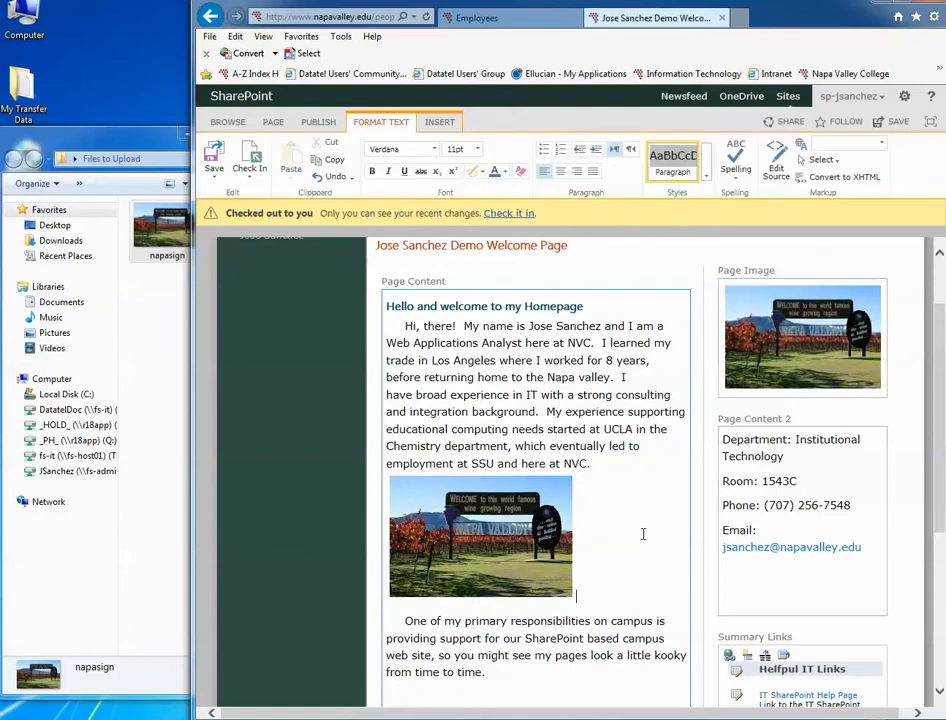
# Enlarge the sign picture in the Page Content proportionally and shrink it back to about 252 by 167 px.
pyautogui.click(507, 530)
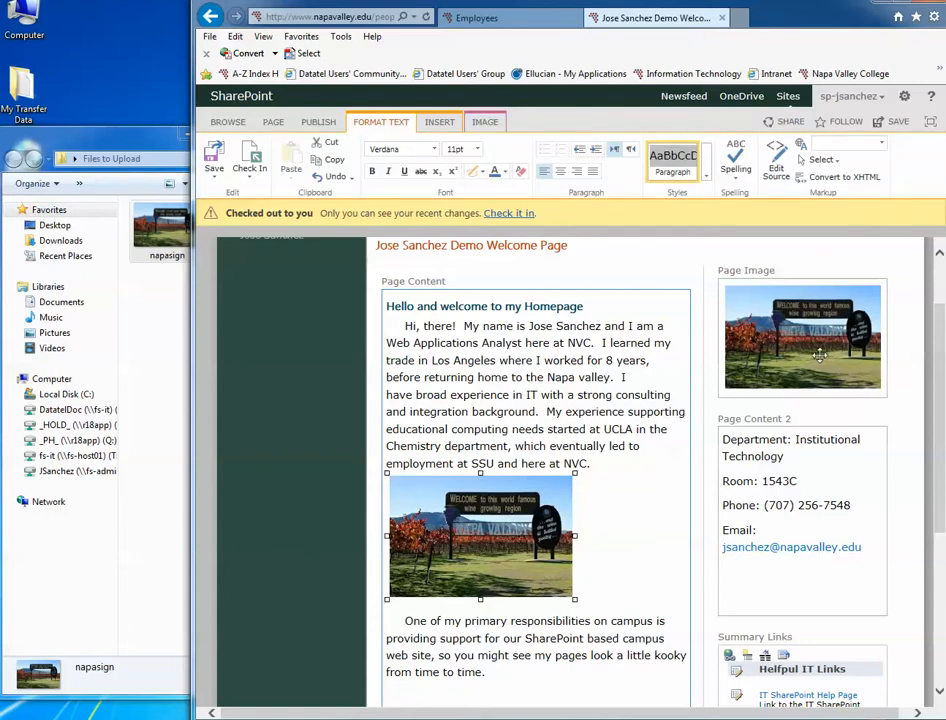
pyautogui.moveTo(575, 599); pyautogui.dragTo(653, 652)
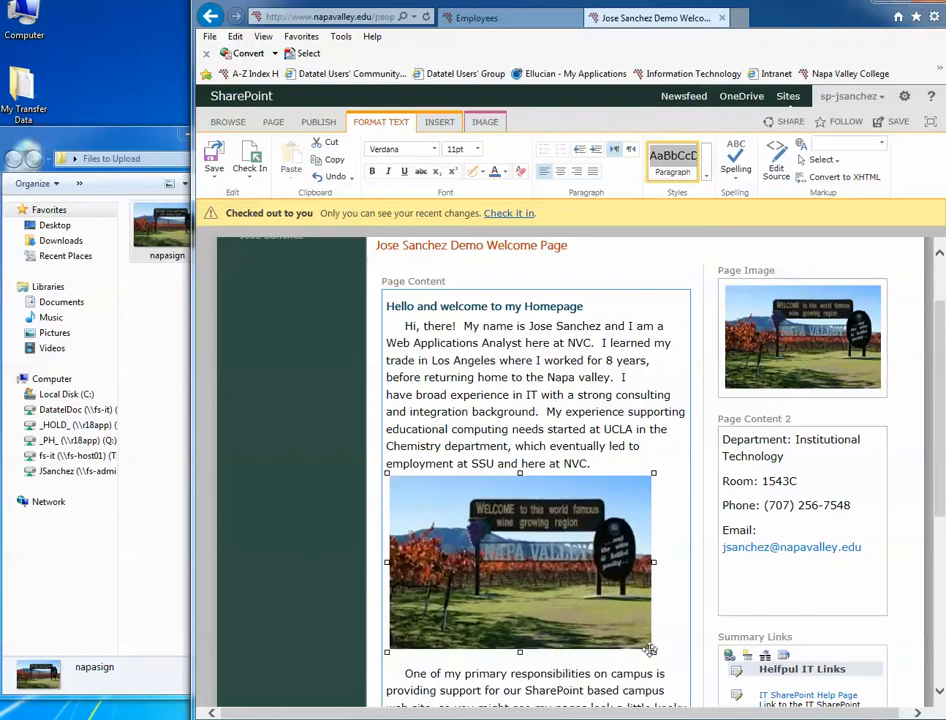
pyautogui.moveTo(653, 652); pyautogui.dragTo(575, 597)
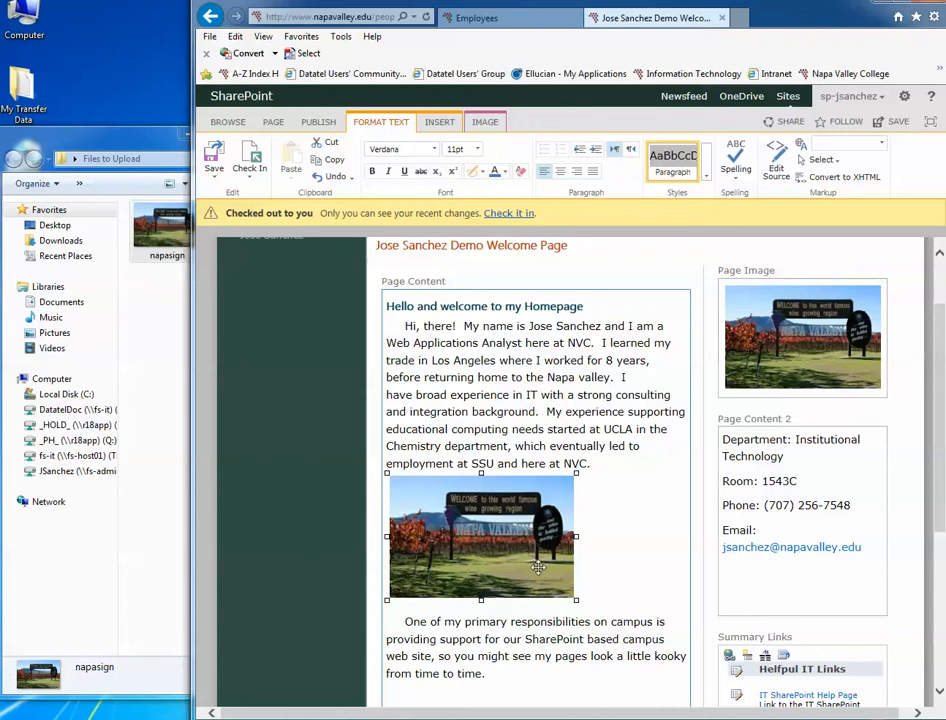
pyautogui.click(614, 536)
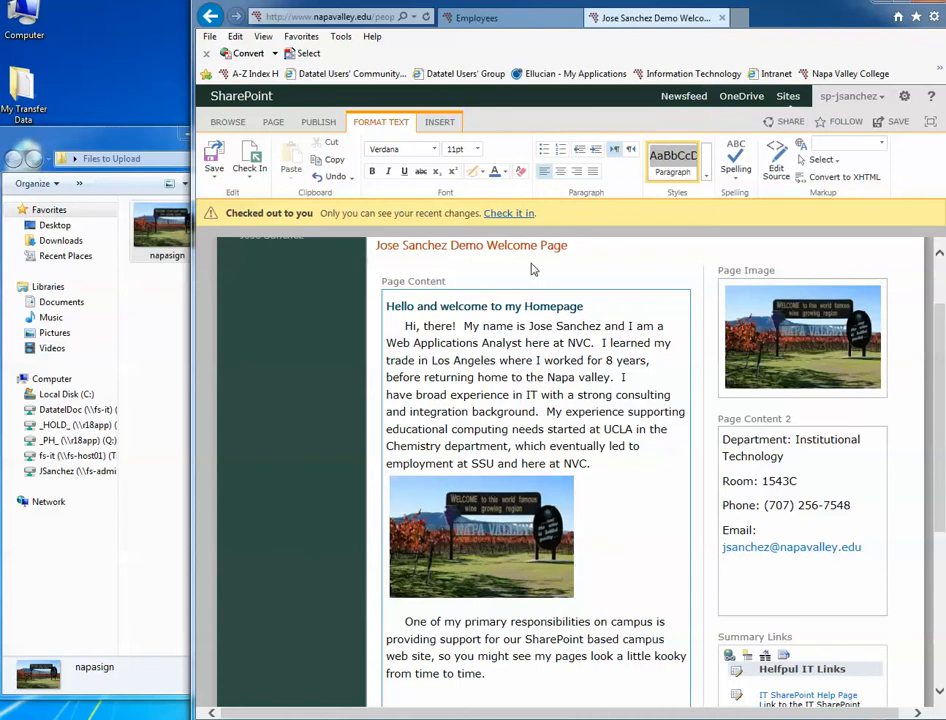
# Check in the welcome page without comments and widen the browser window to review both pictures.
pyautogui.click(513, 214)
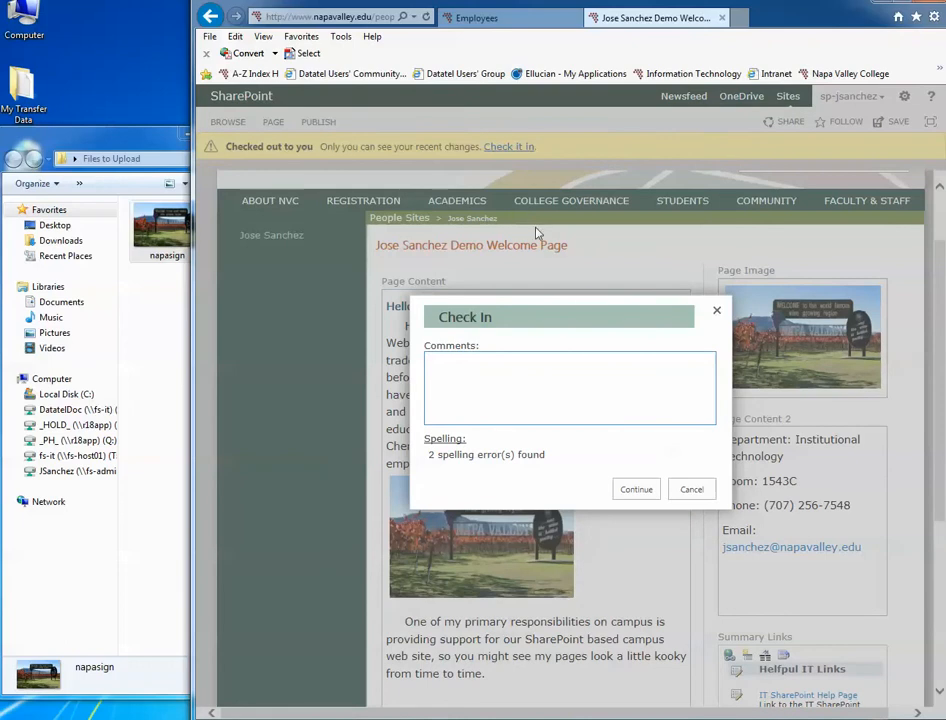
pyautogui.click(636, 490)
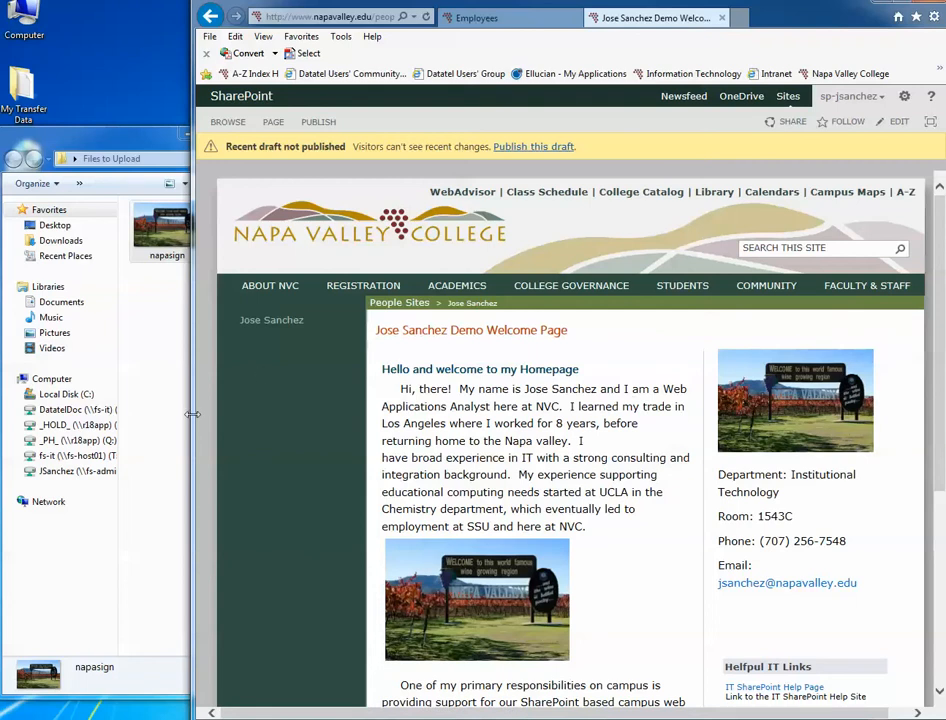
pyautogui.moveTo(192, 414); pyautogui.dragTo(0, 414)
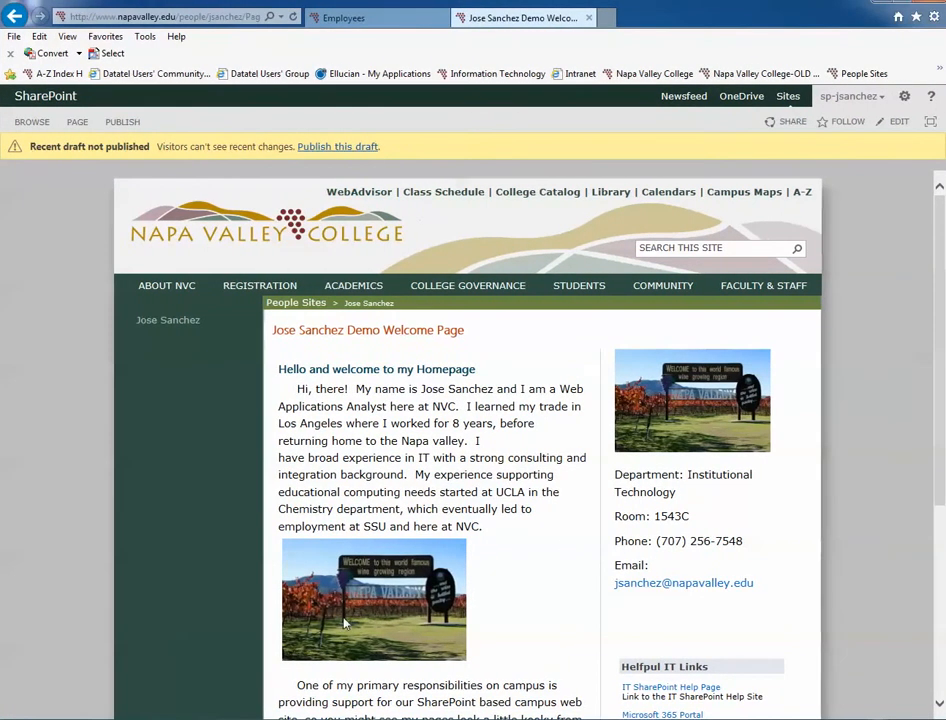
pyautogui.scroll(-3, 565, 544)
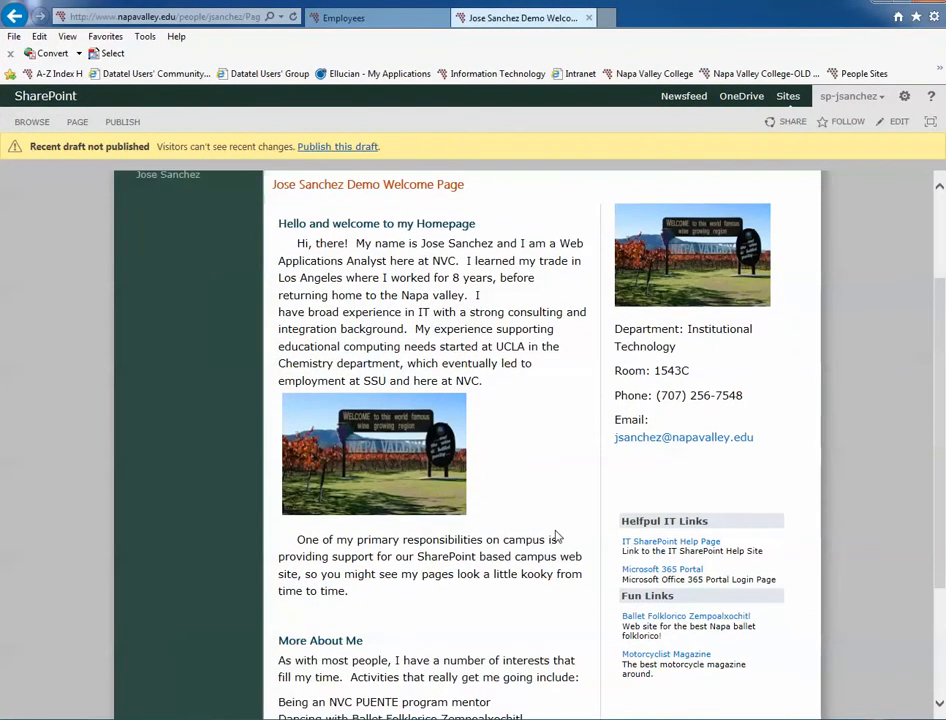
pyautogui.scroll(3, 550, 539)
pyautogui.scroll(1, 545, 542)
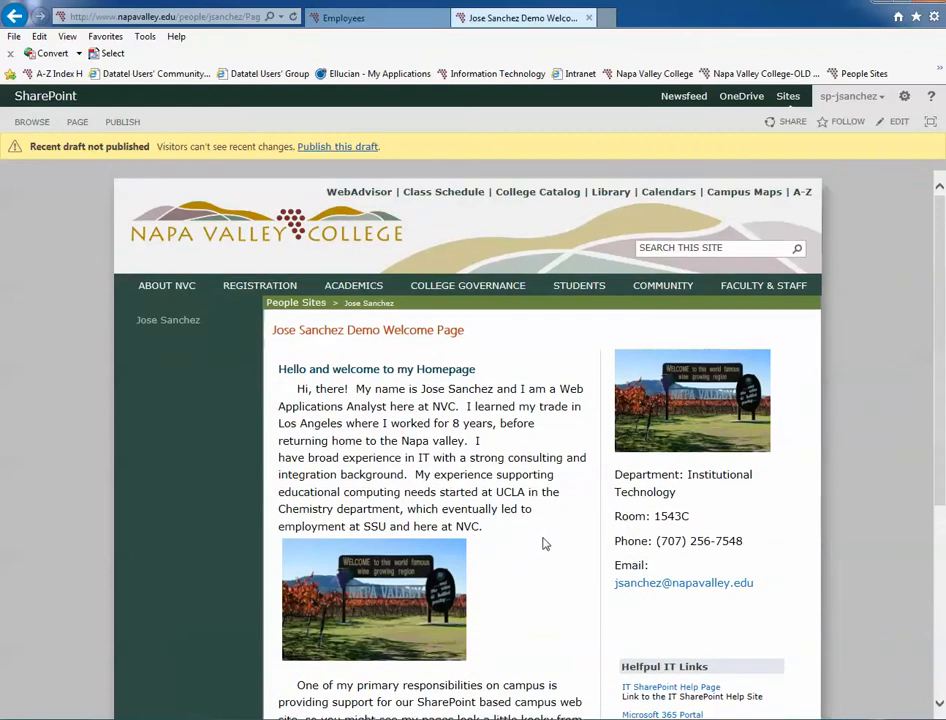
pyautogui.scroll(-1, 544, 543)
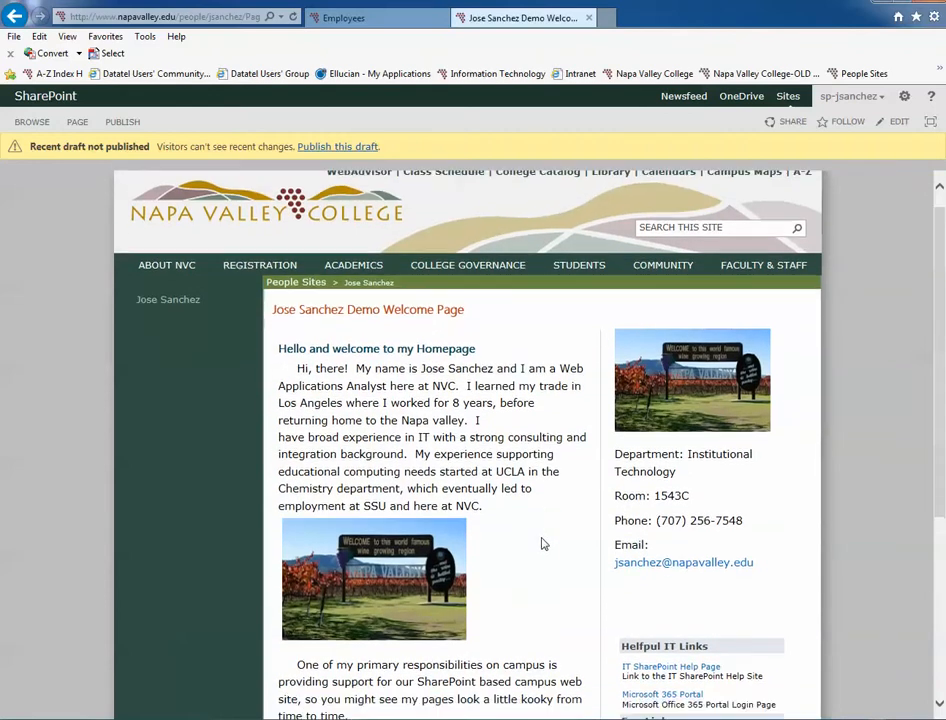
# Reopen the welcome page for editing and show the image settings of the Page Content sign picture.
pyautogui.click(904, 96)
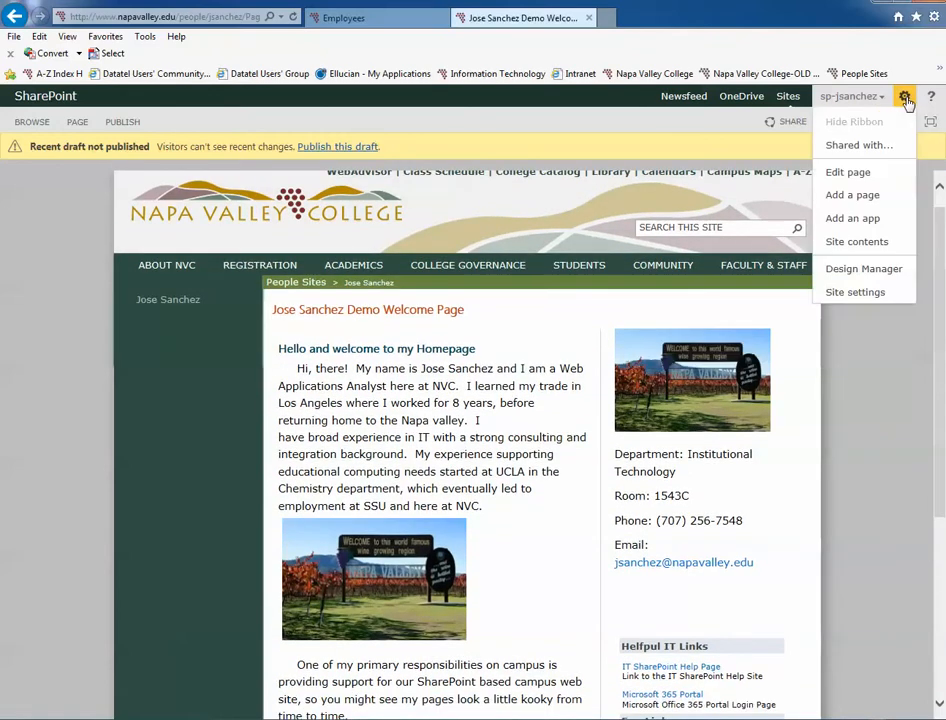
pyautogui.click(858, 174)
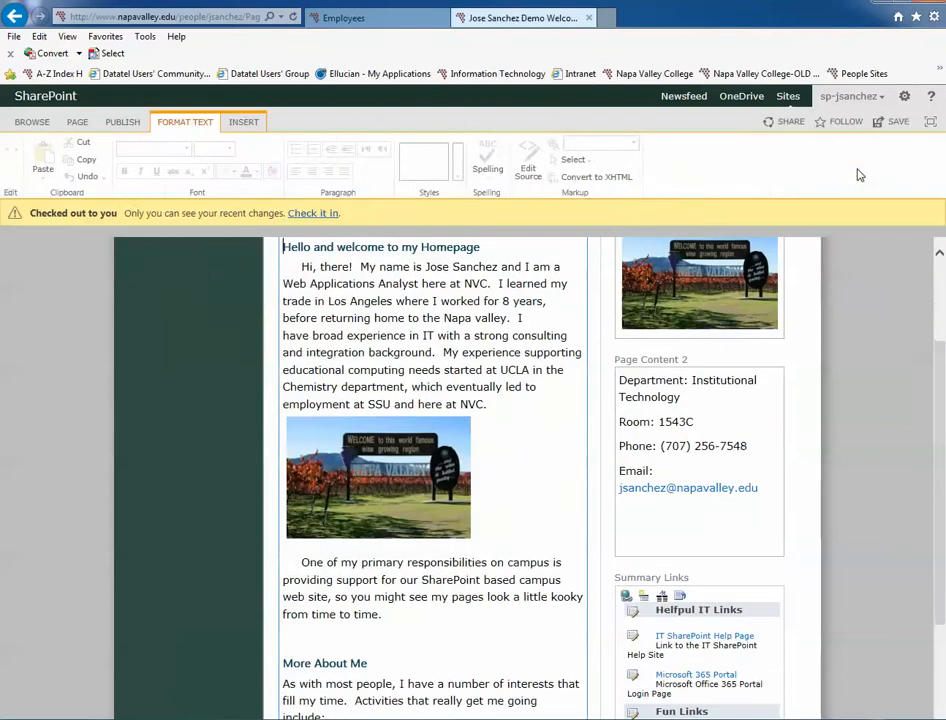
pyautogui.click(401, 491)
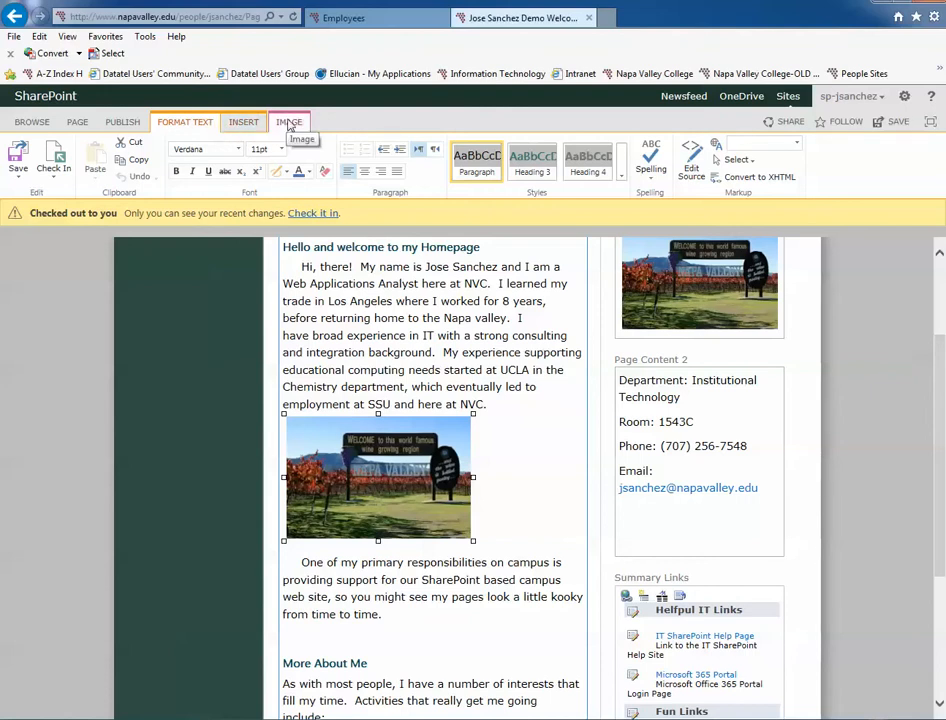
pyautogui.click(288, 122)
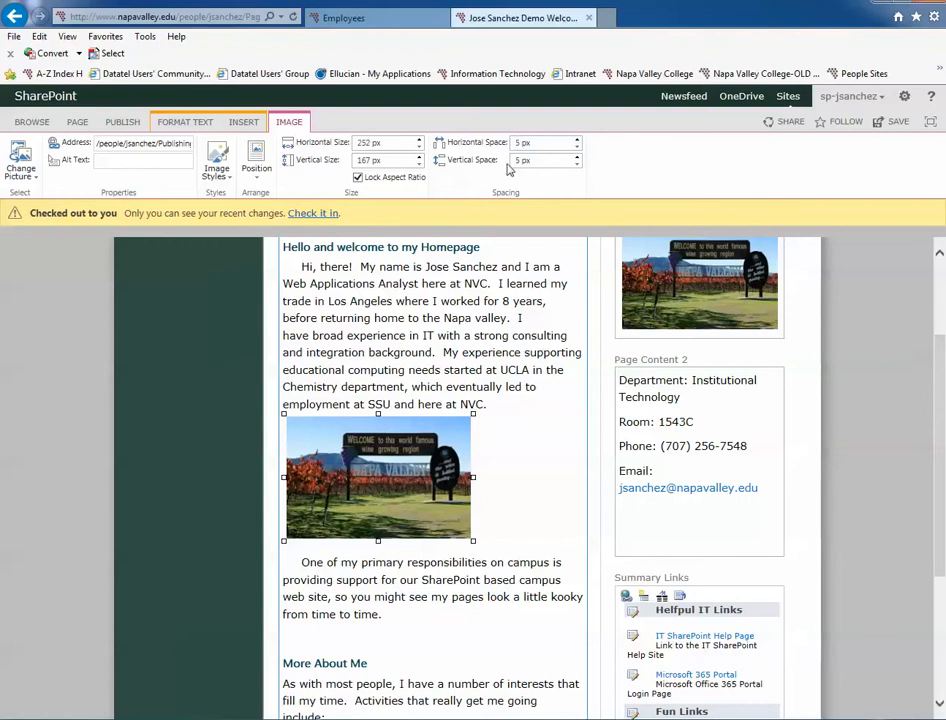
# Look over the picture's position and border options and set its image style to No border.
pyautogui.click(254, 170)
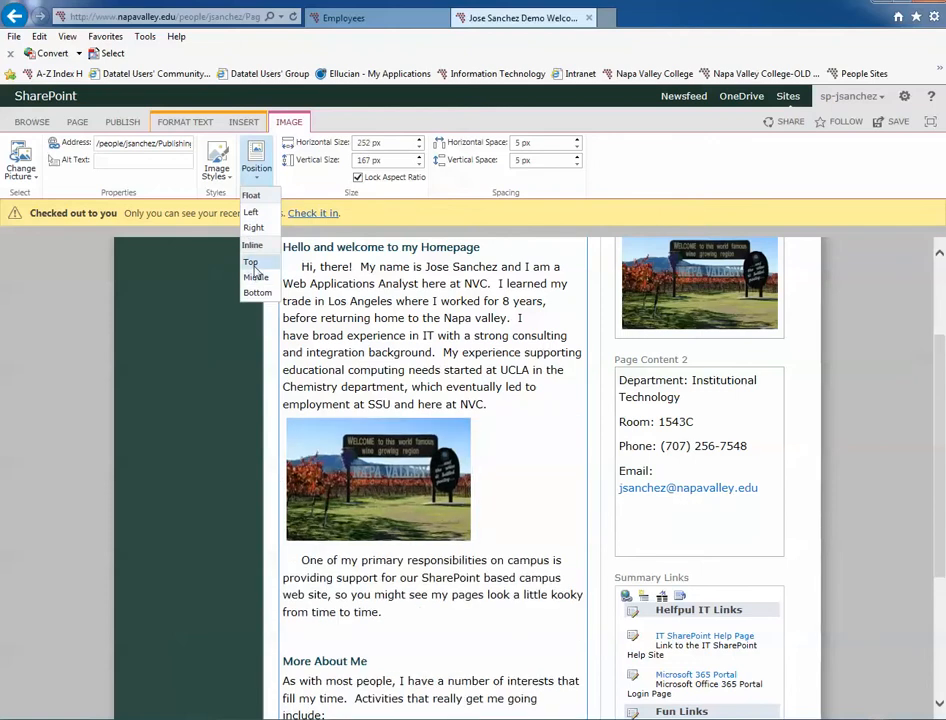
pyautogui.click(216, 165)
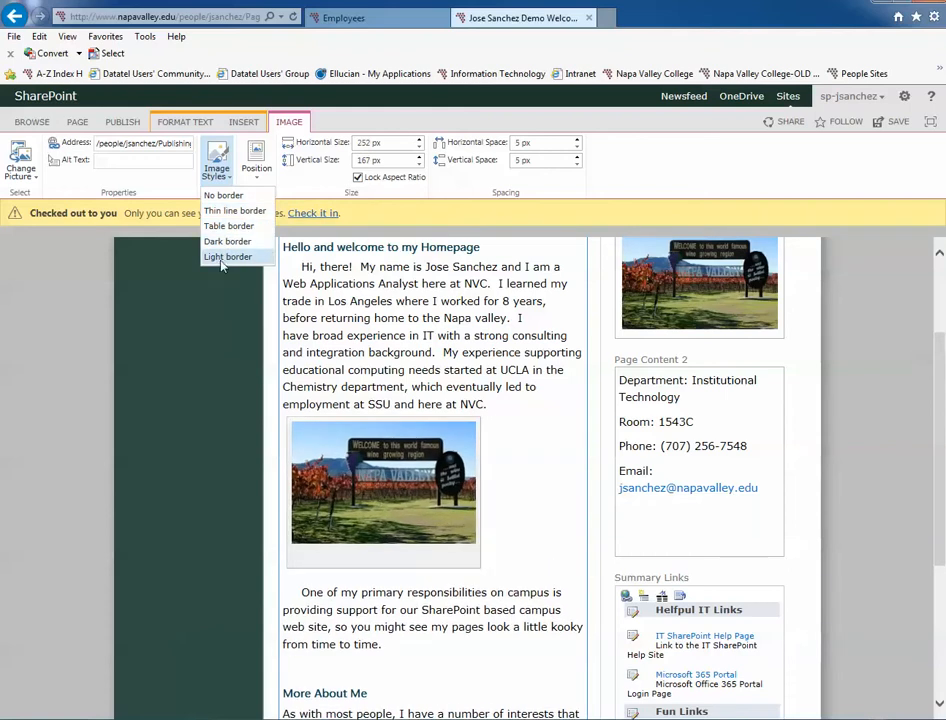
pyautogui.click(222, 196)
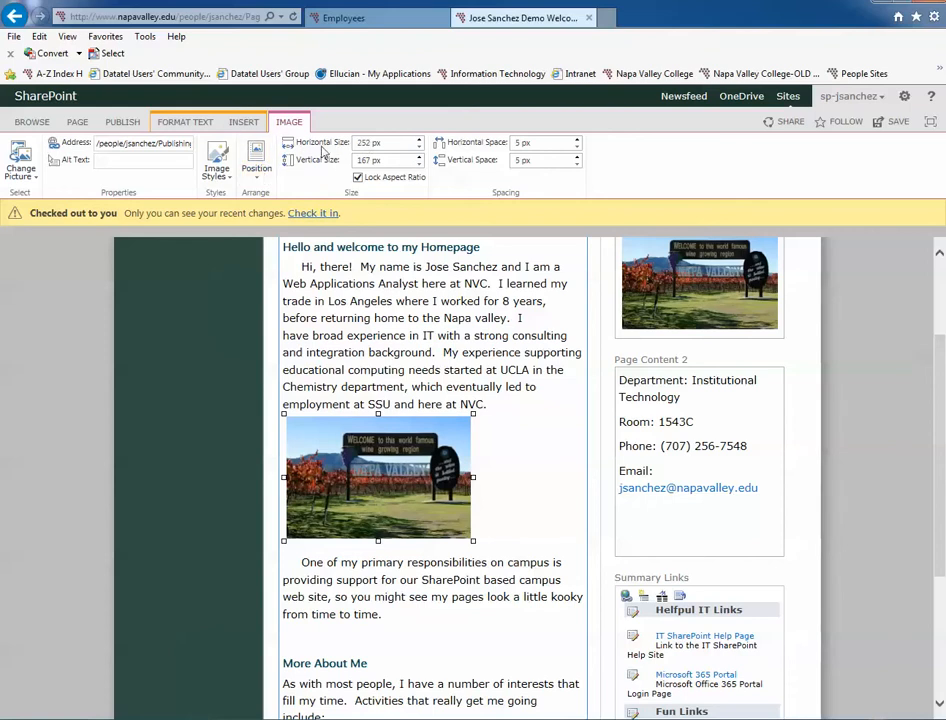
pyautogui.click(452, 356)
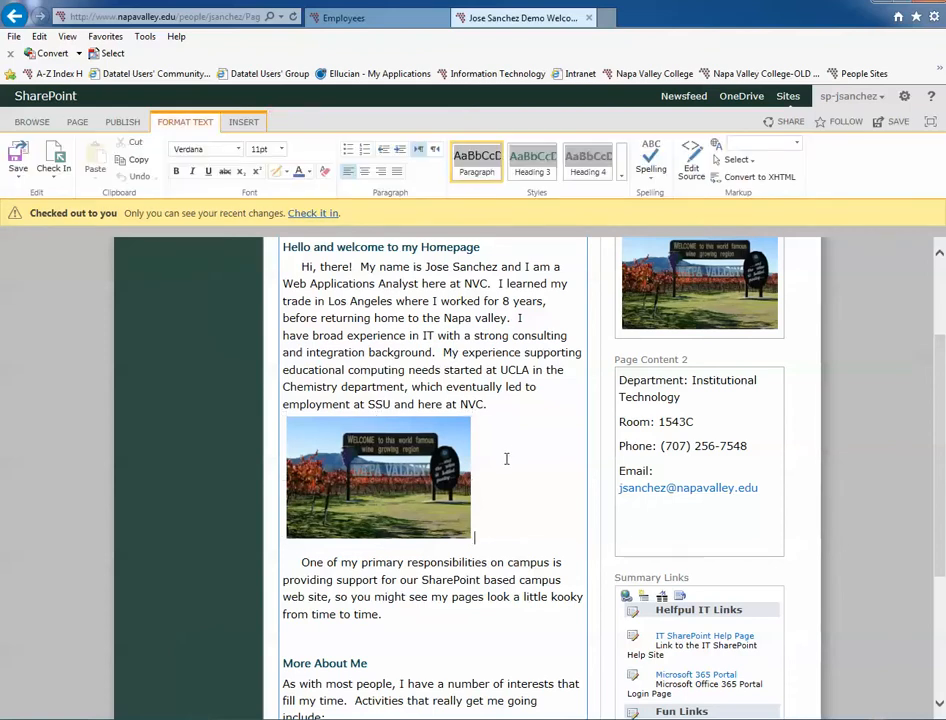
pyautogui.click(362, 461)
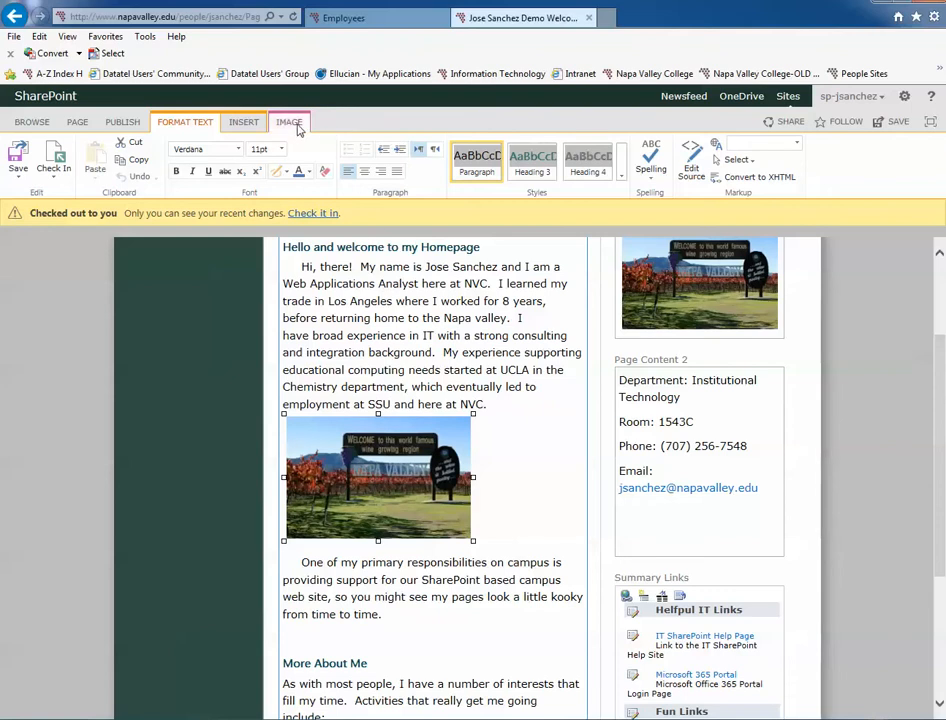
pyautogui.click(241, 123)
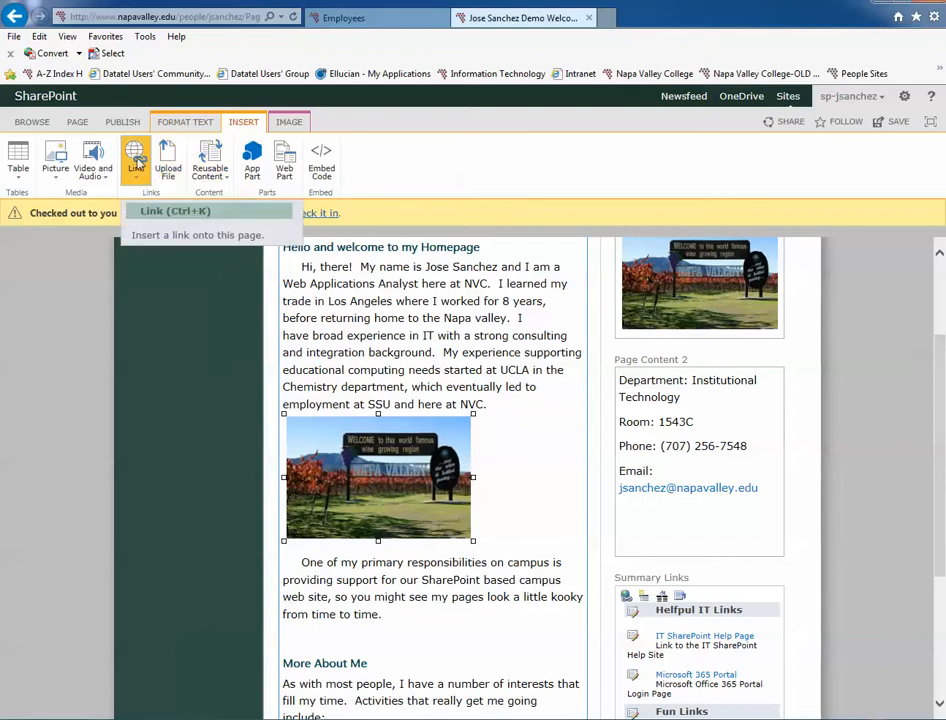
pyautogui.click(136, 160)
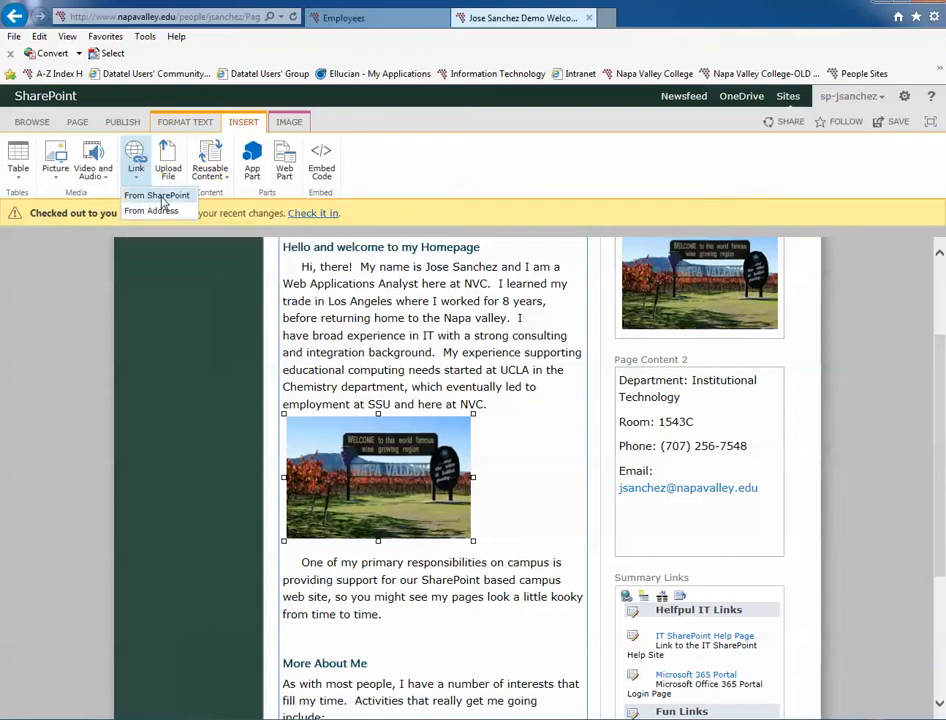
pyautogui.click(153, 211)
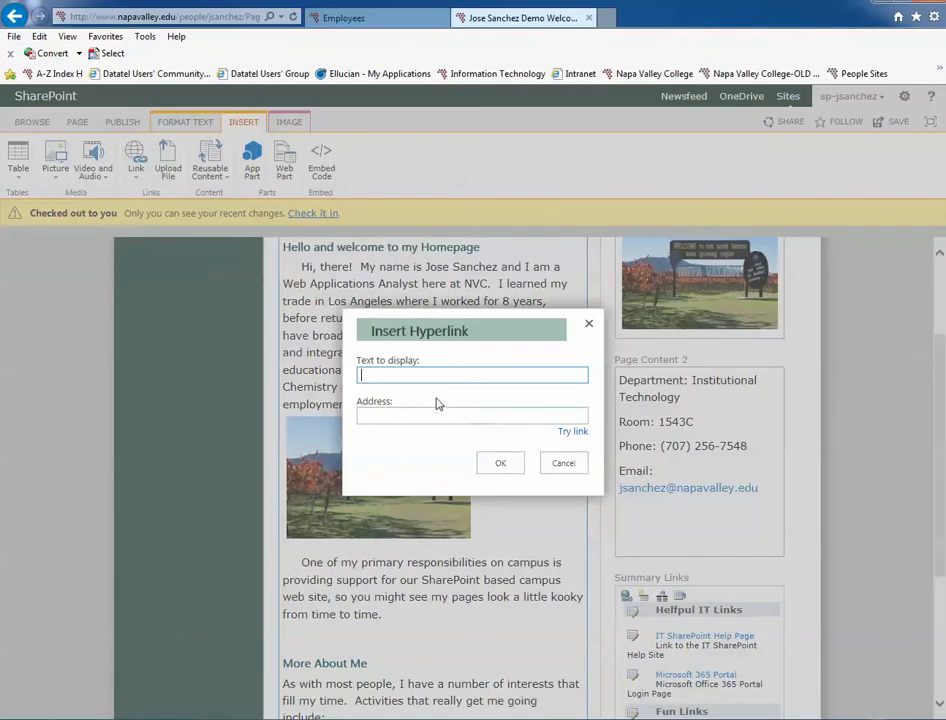
pyautogui.click(381, 415)
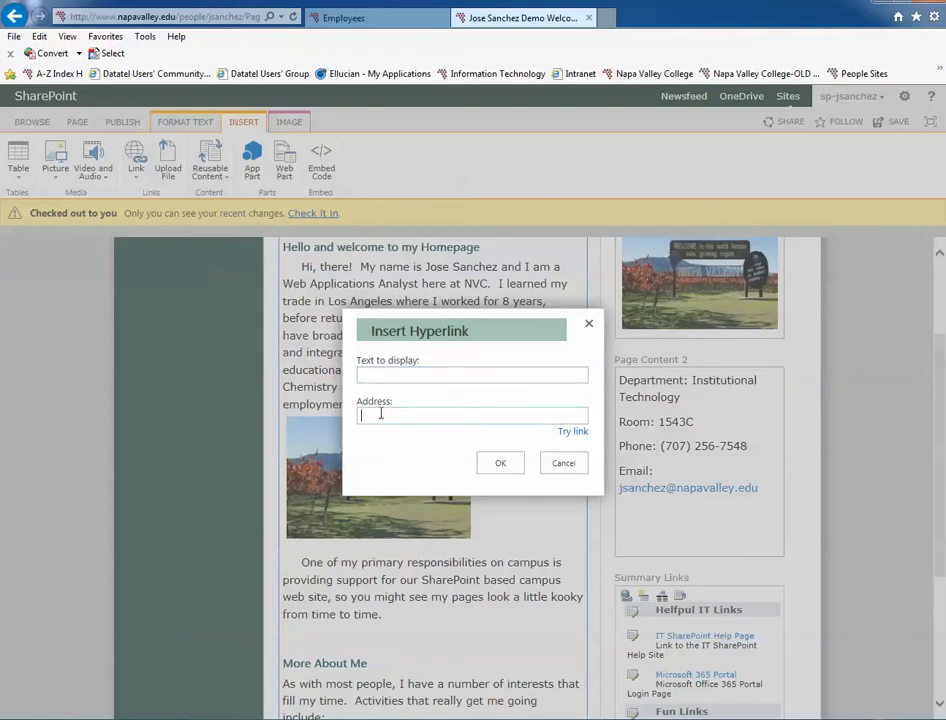
pyautogui.write('http://www.google.com')
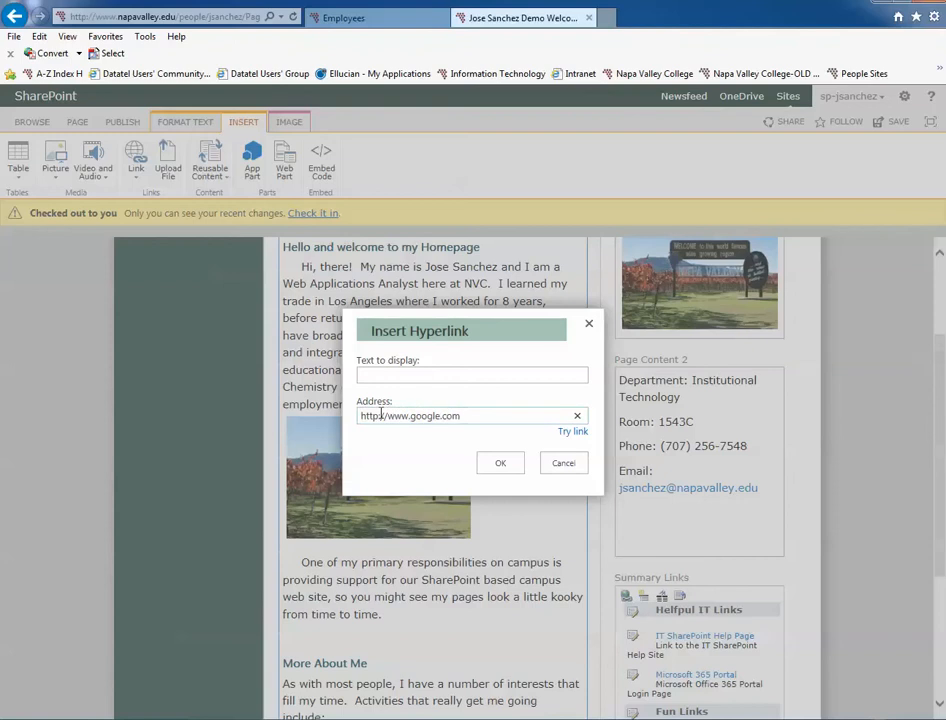
pyautogui.click(502, 463)
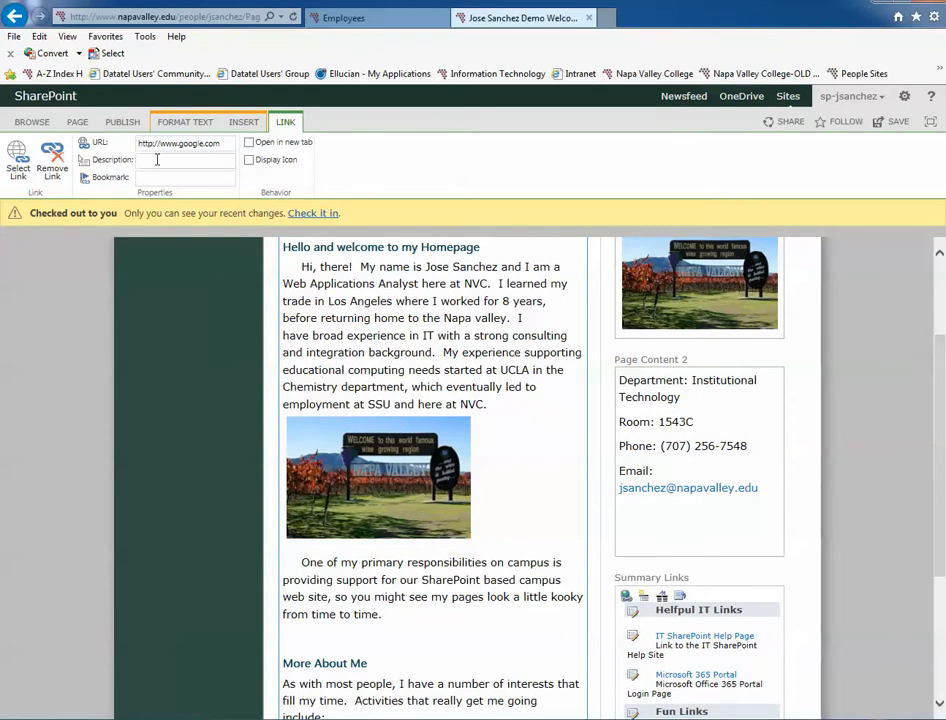
# Set the picture's link to open in a new tab and check in the page without comments.
pyautogui.click(250, 144)
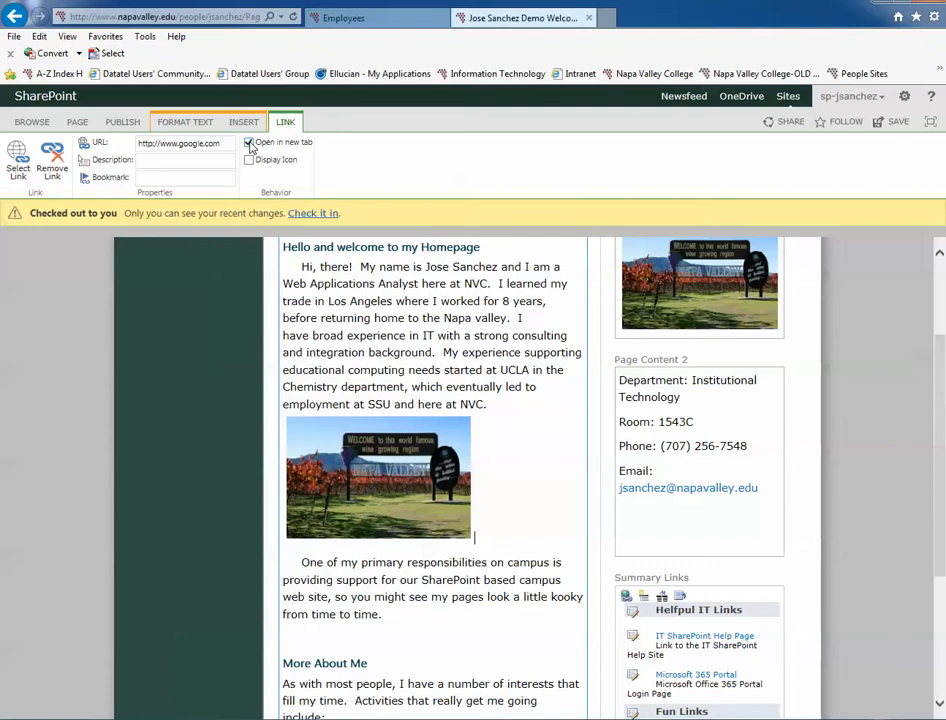
pyautogui.click(313, 213)
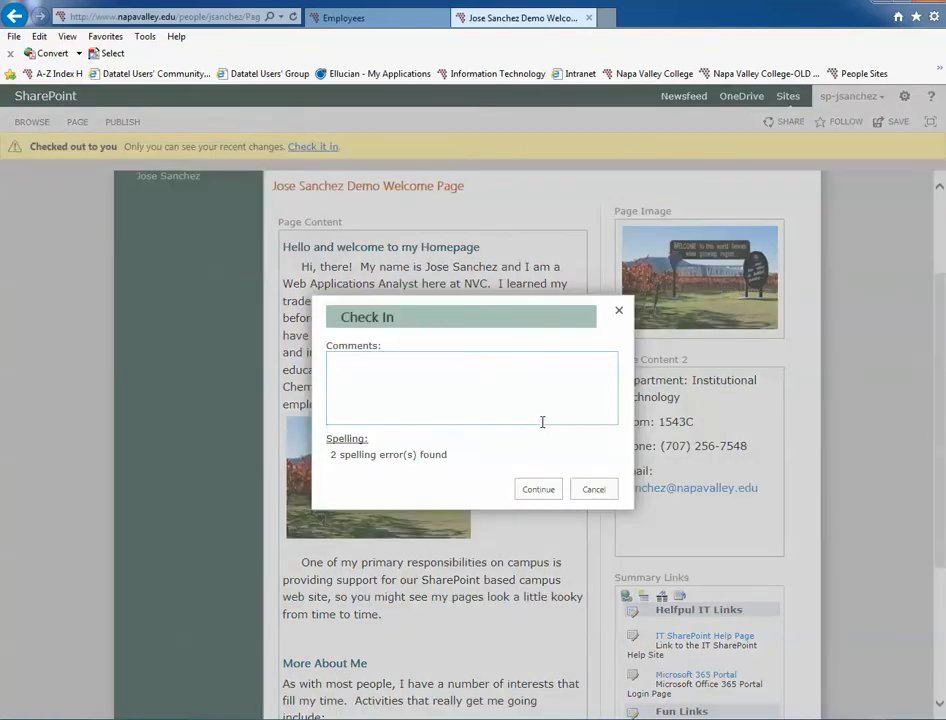
pyautogui.click(540, 487)
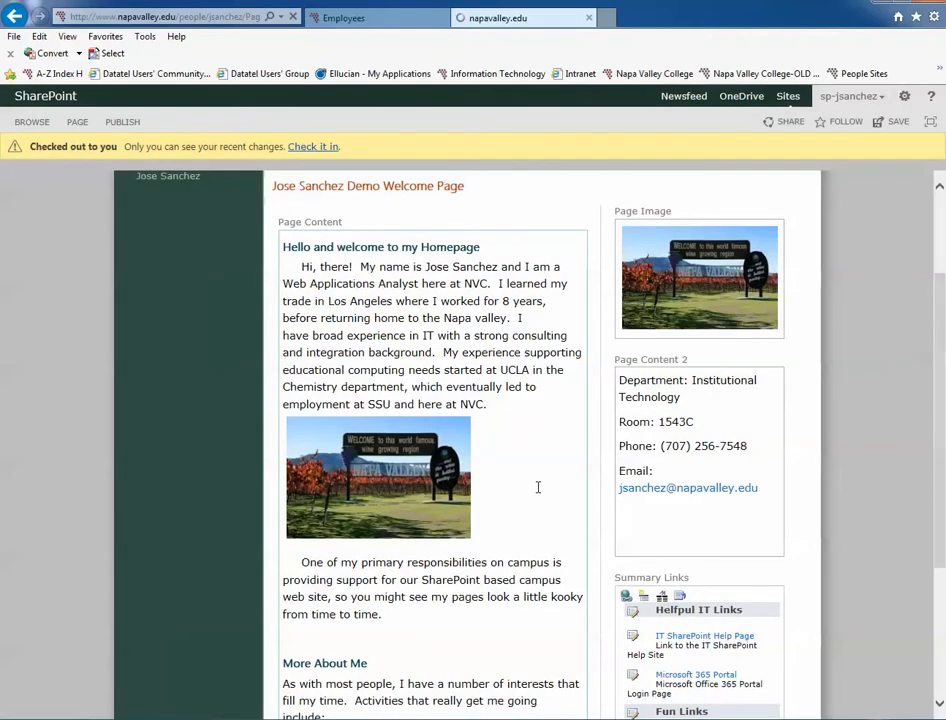
# Test the sign picture's link in the page text by opening it, and close the Google tab to return to the welcome page.
pyautogui.scroll(-2, 534, 440)
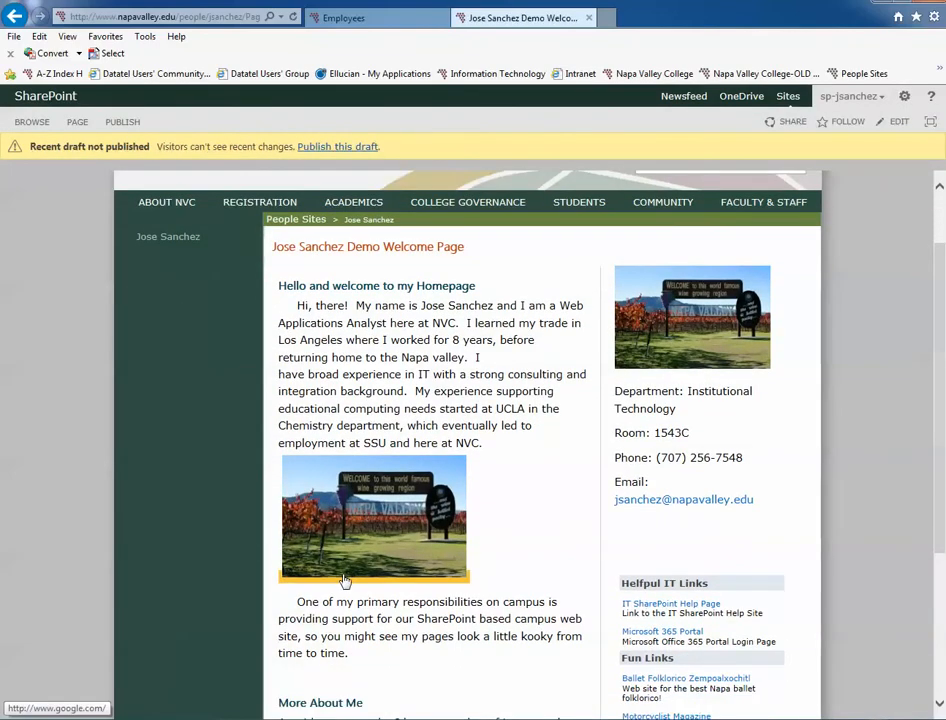
pyautogui.click(377, 512)
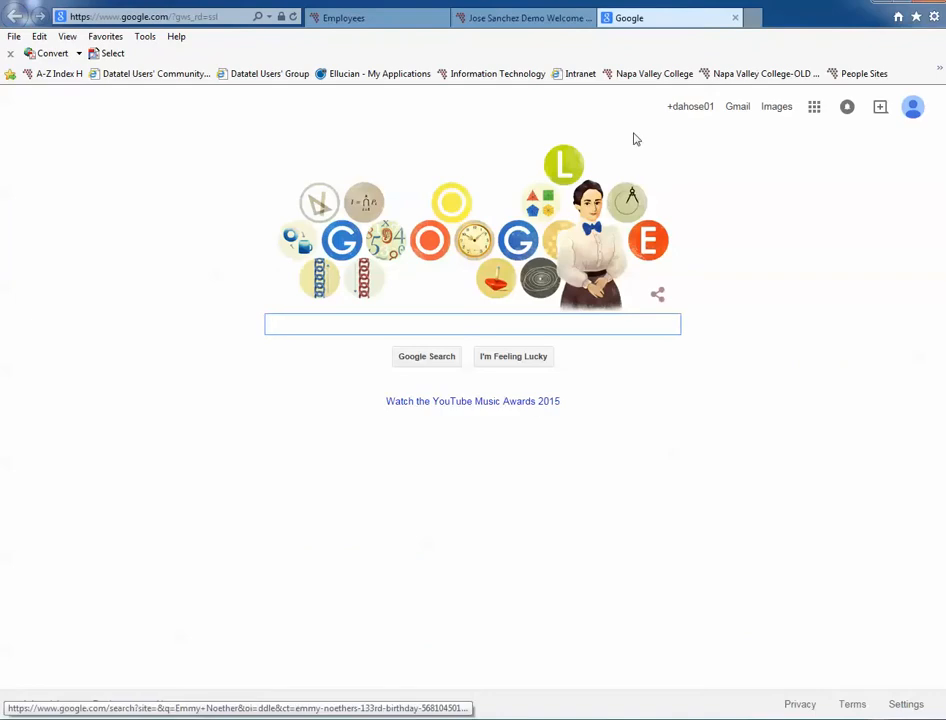
pyautogui.click(736, 19)
pyautogui.moveTo(690, 202)
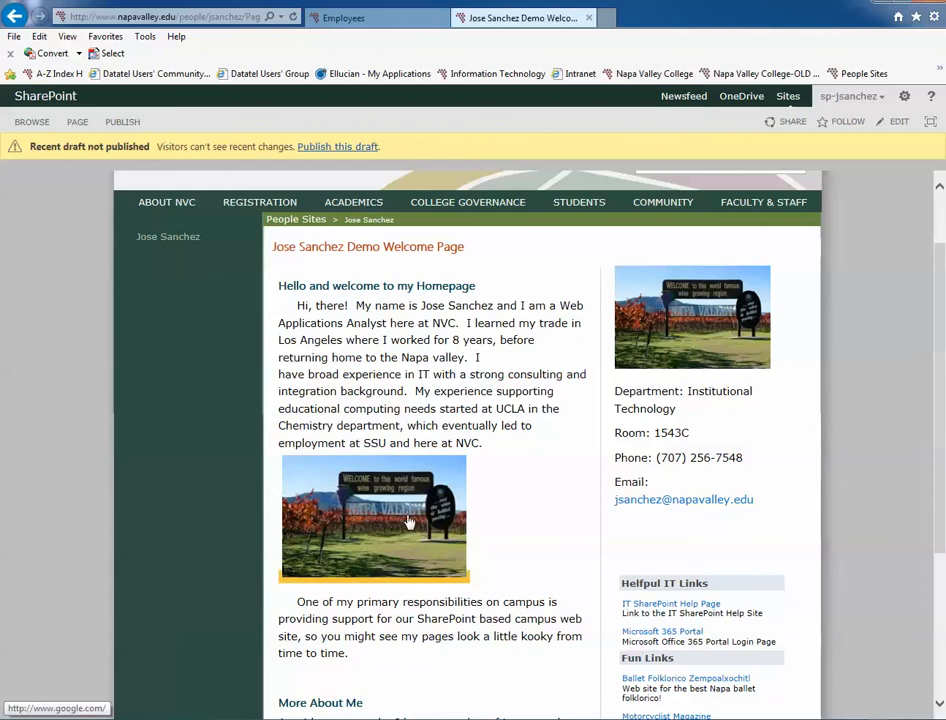
pyautogui.scroll(-2, 410, 540)
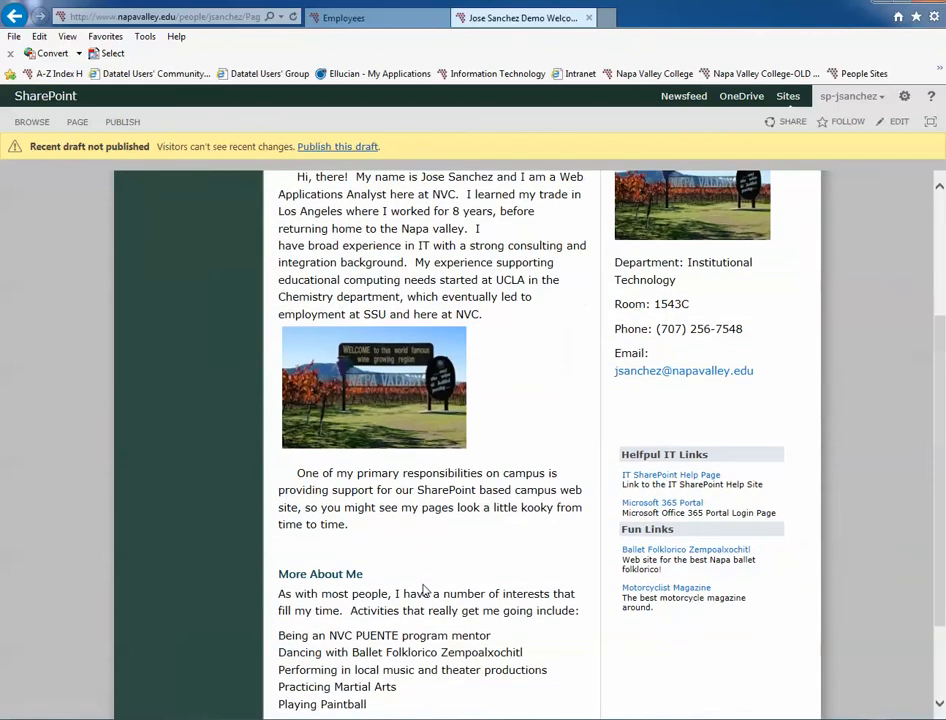
pyautogui.scroll(1, 424, 591)
pyautogui.scroll(1, 424, 591)
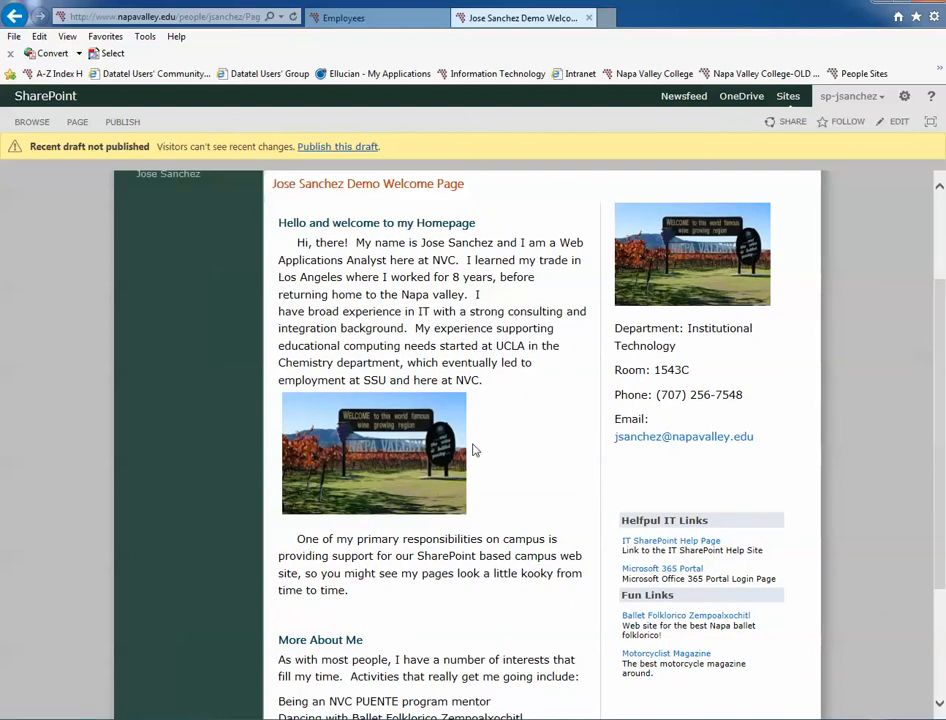
pyautogui.scroll(1, 490, 439)
pyautogui.scroll(1, 498, 420)
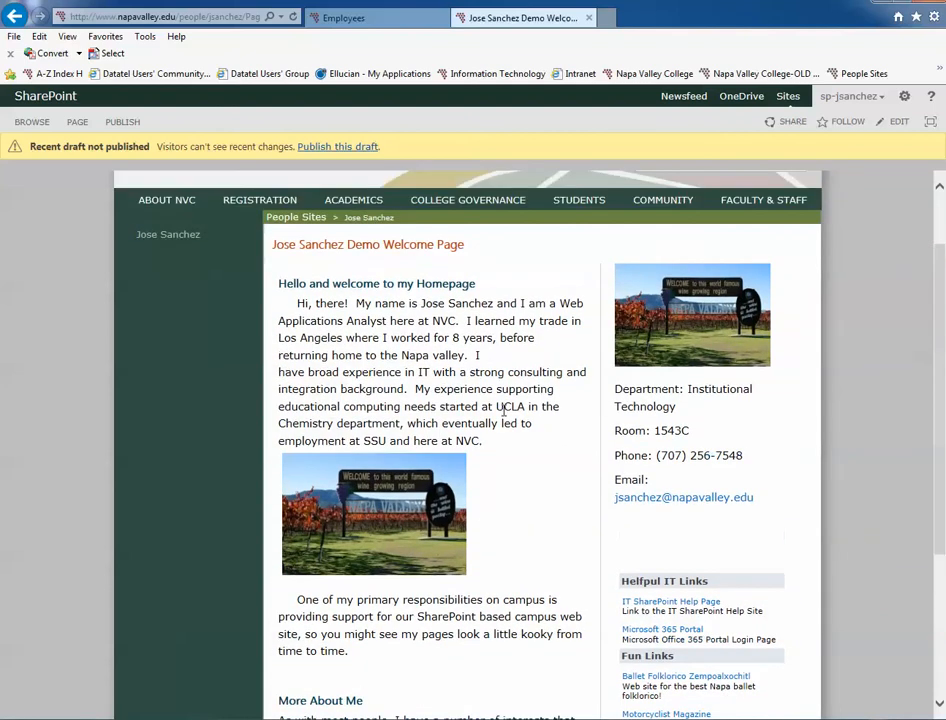
pyautogui.scroll(-1, 505, 410)
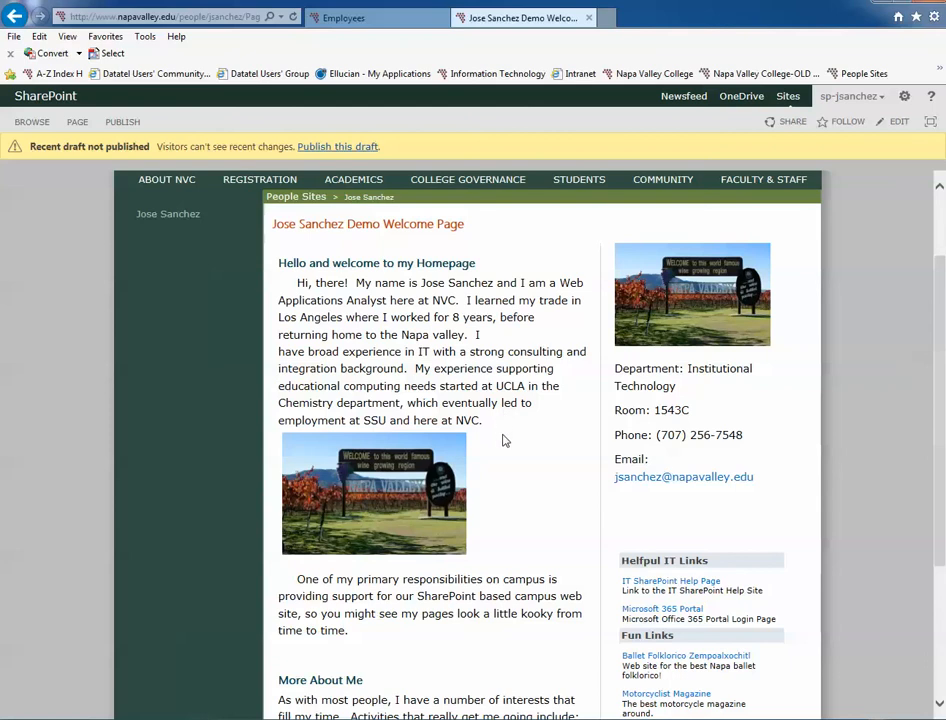